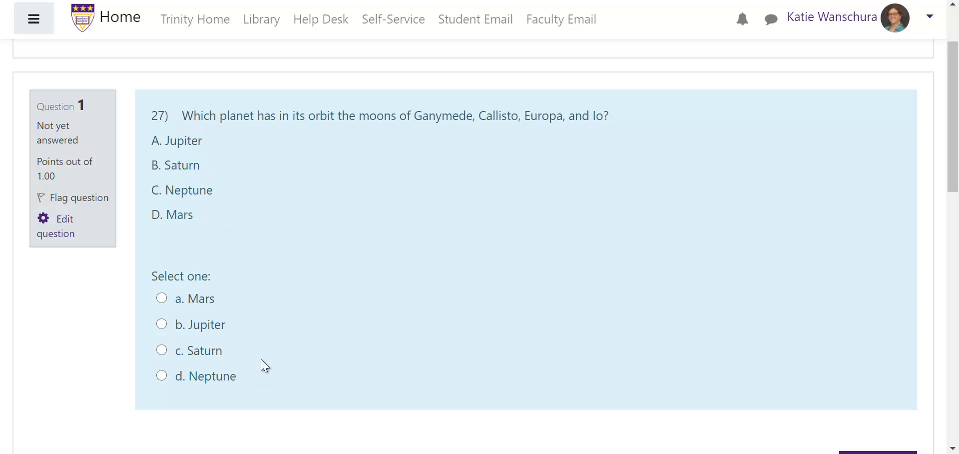
Step: Review the first two quiz preview questions, paging ahead through the preview
{"action": "left_click_drag", "start_coordinate": [201, 222], "coordinate": [164, 151]}
{"action": "left_click", "coordinate": [360, 199]}
{"action": "scroll", "coordinate": [561, 309], "scroll_direction": "down", "scroll_amount": 3}
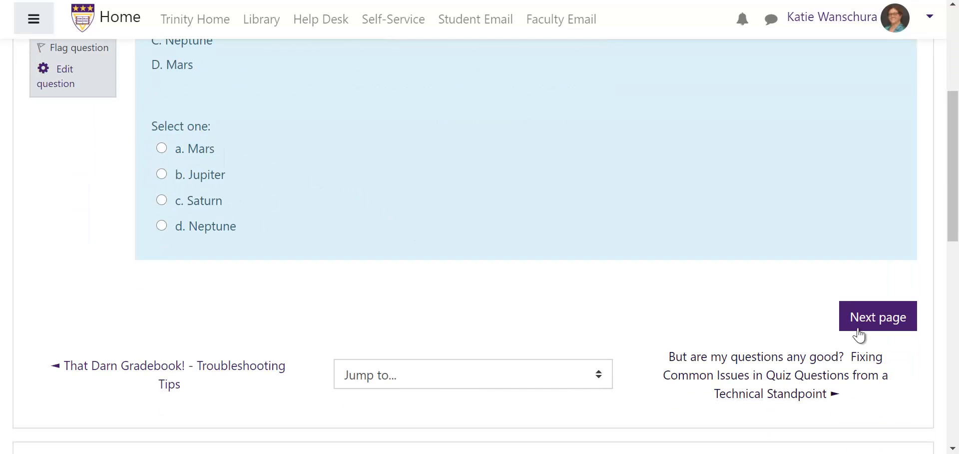
{"action": "left_click", "coordinate": [877, 322]}
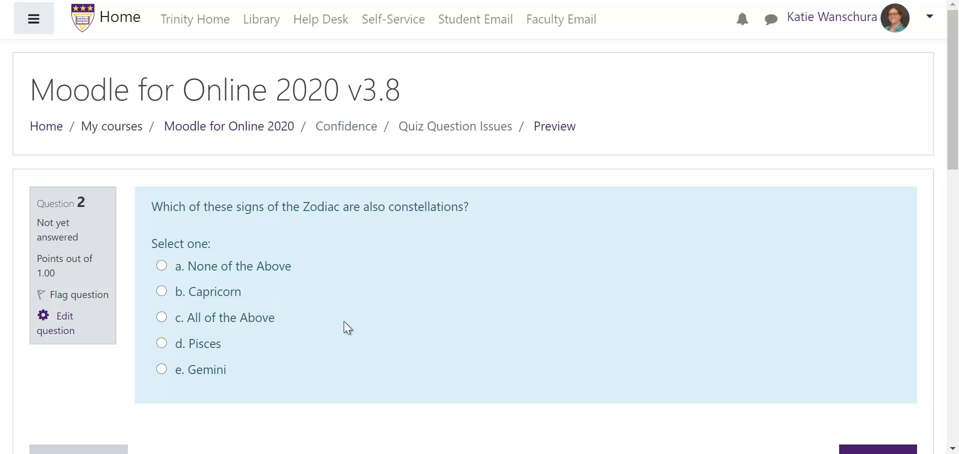
{"action": "scroll", "coordinate": [379, 330], "scroll_direction": "down", "scroll_amount": 1}
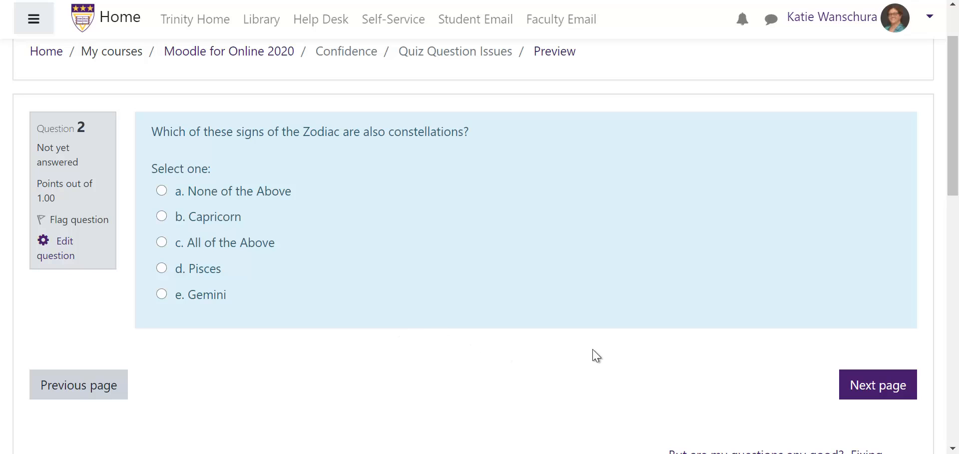
{"action": "left_click", "coordinate": [851, 394]}
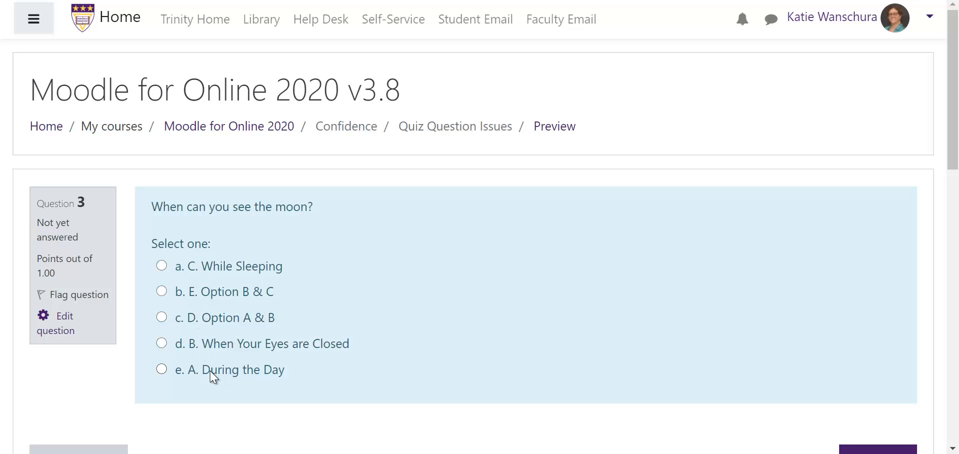
Step: Page through the remaining preview questions up to the fixing demonstration page
{"action": "scroll", "coordinate": [816, 408], "scroll_direction": "down", "scroll_amount": 2}
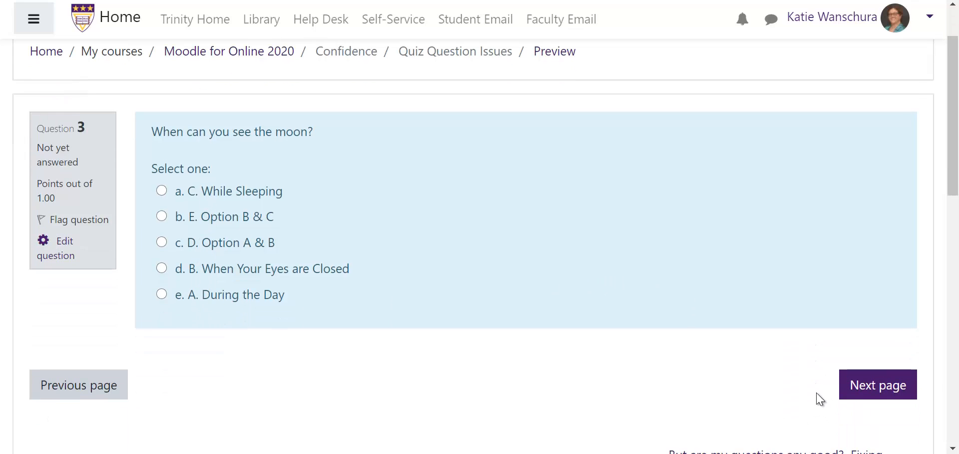
{"action": "left_click", "coordinate": [858, 386]}
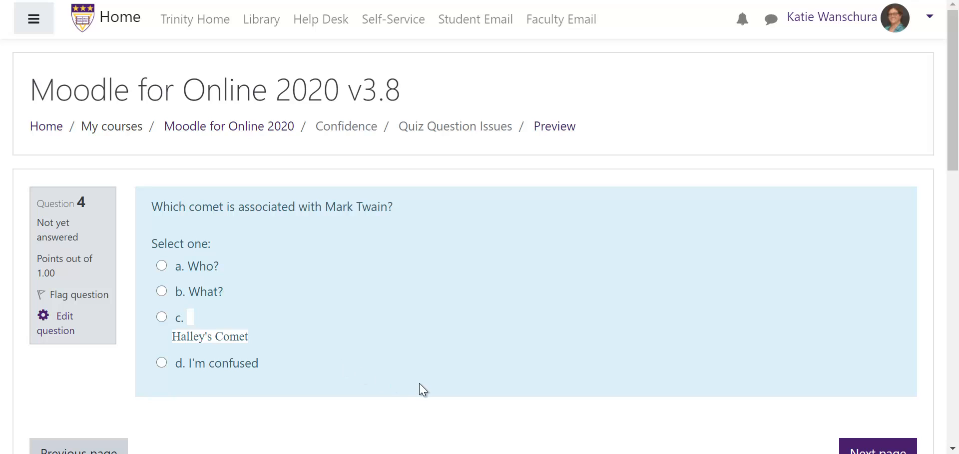
{"action": "scroll", "coordinate": [483, 344], "scroll_direction": "down", "scroll_amount": 2}
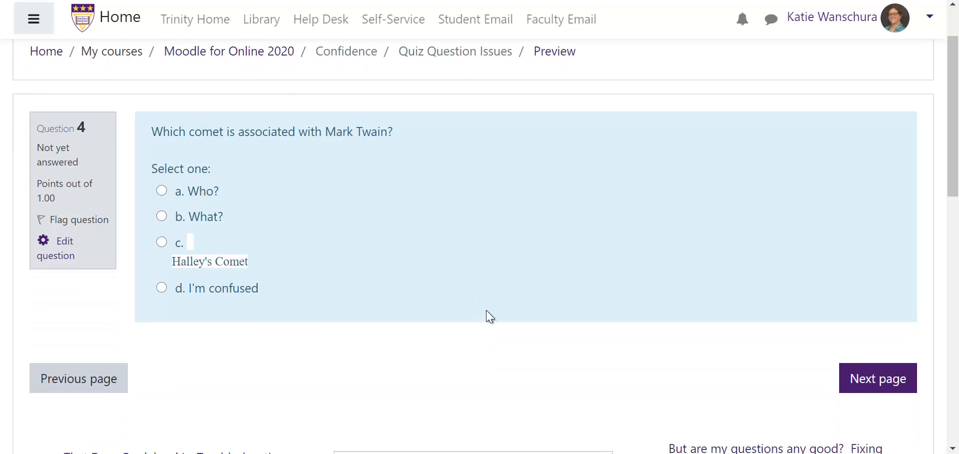
{"action": "left_click", "coordinate": [865, 388]}
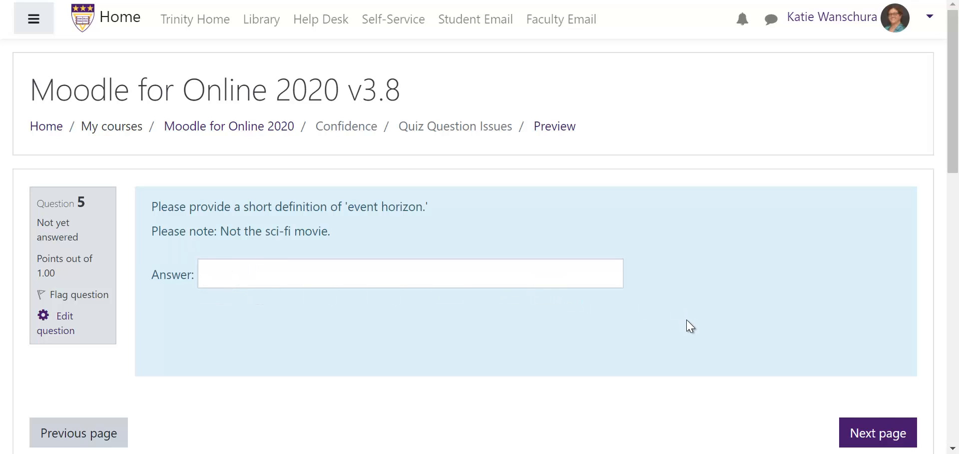
{"action": "left_click", "coordinate": [886, 433]}
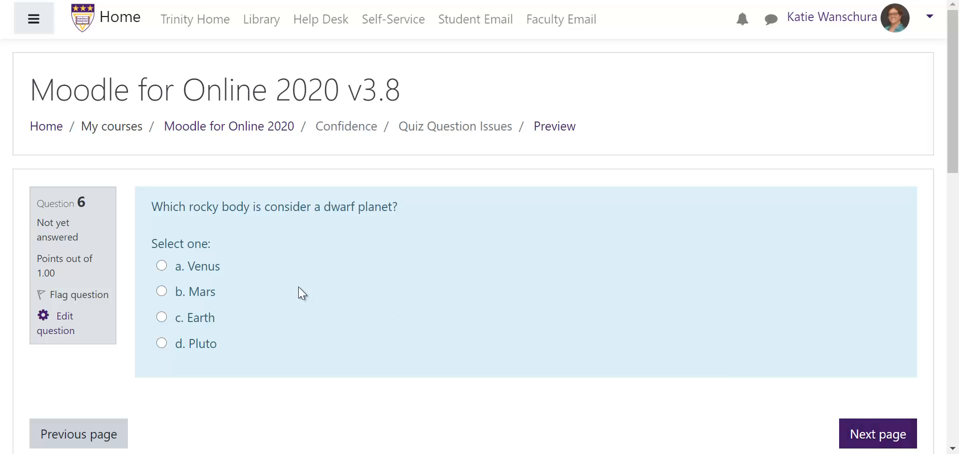
{"action": "left_click", "coordinate": [867, 444]}
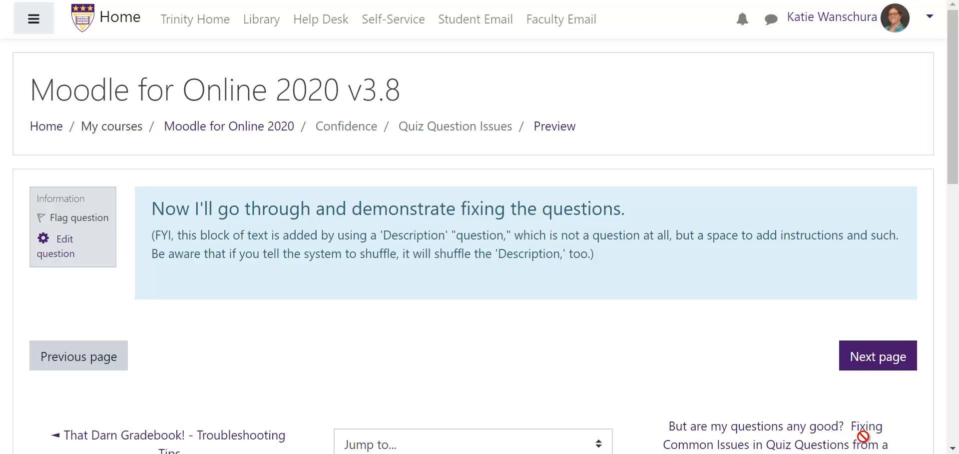
{"action": "left_click", "coordinate": [862, 366]}
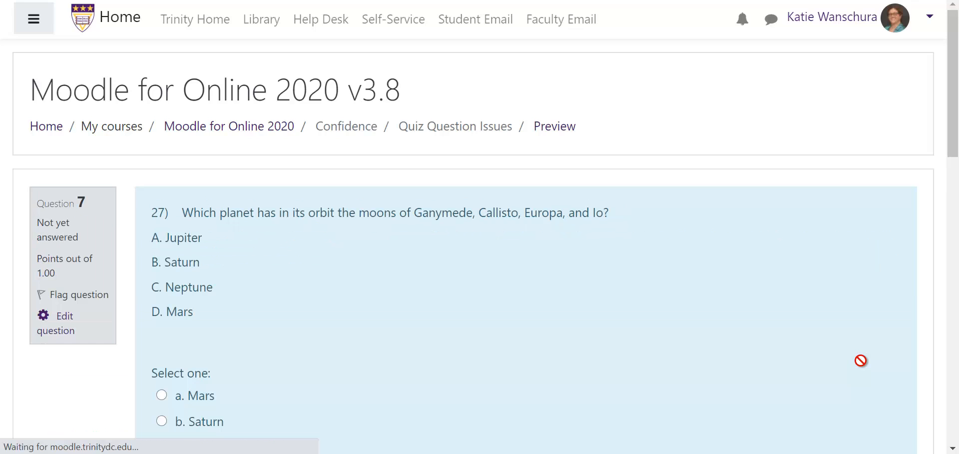
Step: Open question 7 for editing and delete the '27)' numbering from its question text
{"action": "scroll", "coordinate": [868, 371], "scroll_direction": "down", "scroll_amount": 2}
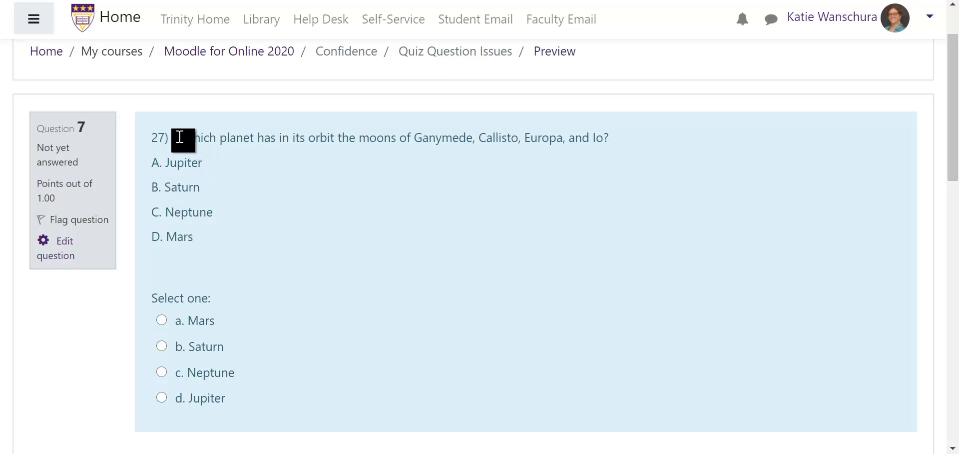
{"action": "left_click_drag", "start_coordinate": [180, 137], "coordinate": [137, 137]}
{"action": "left_click_drag", "start_coordinate": [196, 242], "coordinate": [150, 159]}
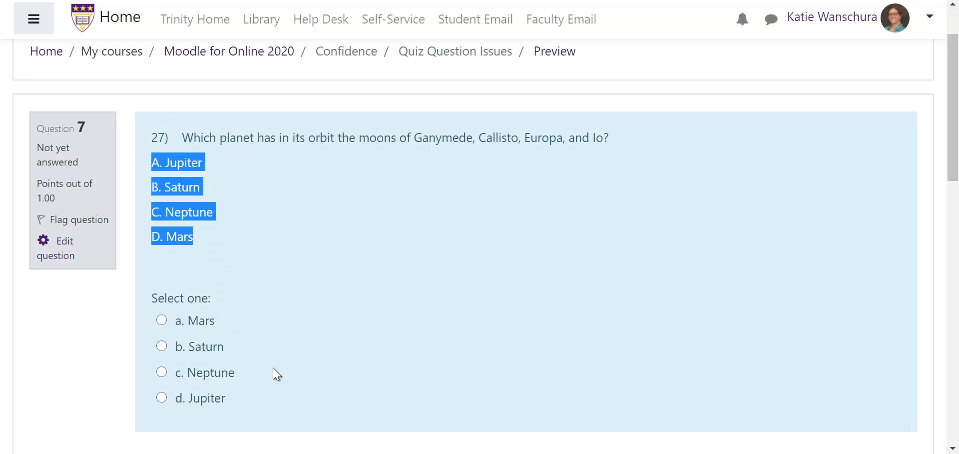
{"action": "left_click", "coordinate": [60, 258]}
{"action": "scroll", "coordinate": [746, 240], "scroll_direction": "down", "scroll_amount": 3}
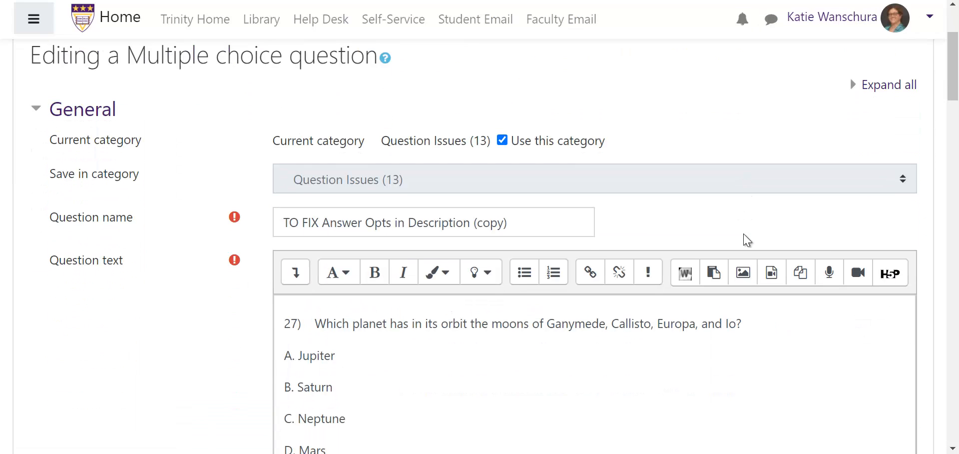
{"action": "scroll", "coordinate": [759, 237], "scroll_direction": "down", "scroll_amount": 2}
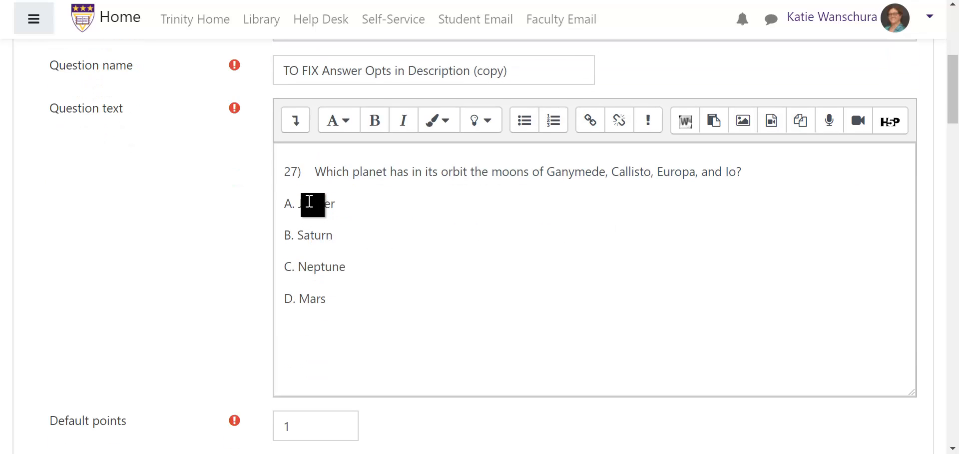
{"action": "left_click_drag", "start_coordinate": [315, 172], "coordinate": [253, 169]}
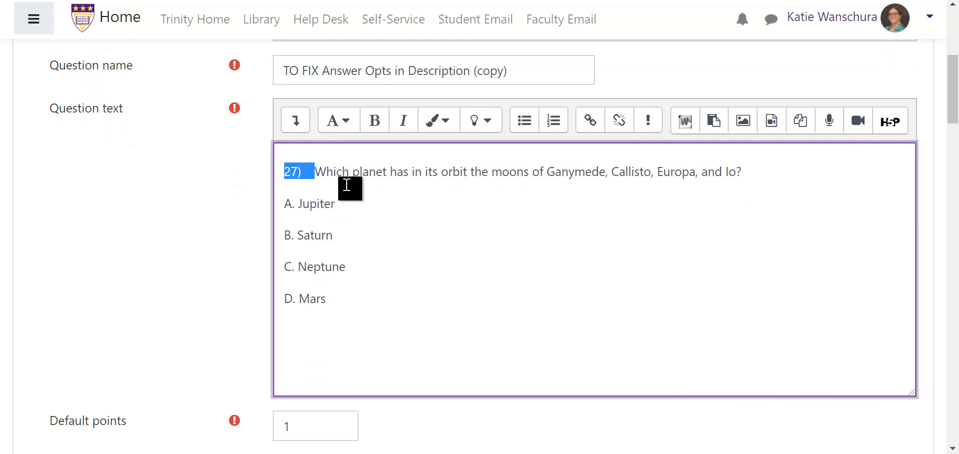
{"action": "key", "text": "BackSpace"}
Step: Cut the A–D answer list out of the question text and save the changes
{"action": "key", "text": "ctrl+a"}
{"action": "left_click", "coordinate": [316, 338]}
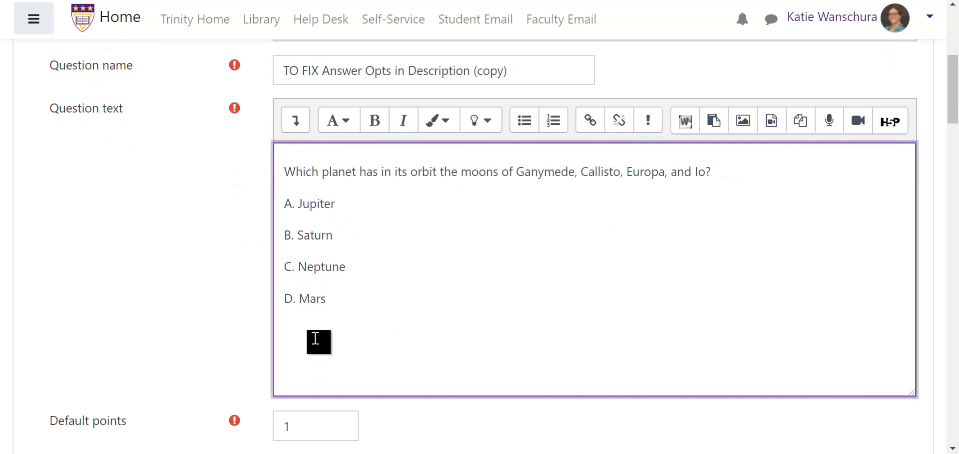
{"action": "left_click_drag", "start_coordinate": [310, 335], "coordinate": [281, 210]}
{"action": "key", "text": "ctrl+x"}
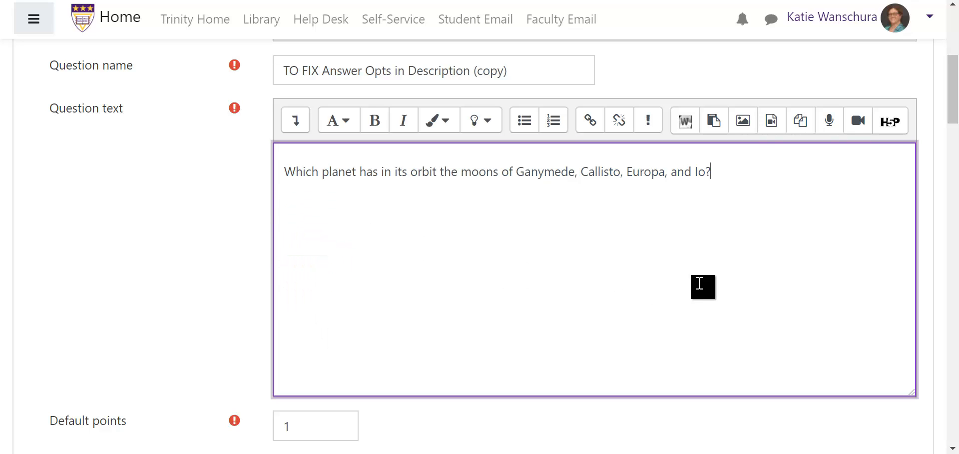
{"action": "scroll", "coordinate": [668, 303], "scroll_direction": "down", "scroll_amount": 3}
{"action": "scroll", "coordinate": [669, 303], "scroll_direction": "down", "scroll_amount": 20}
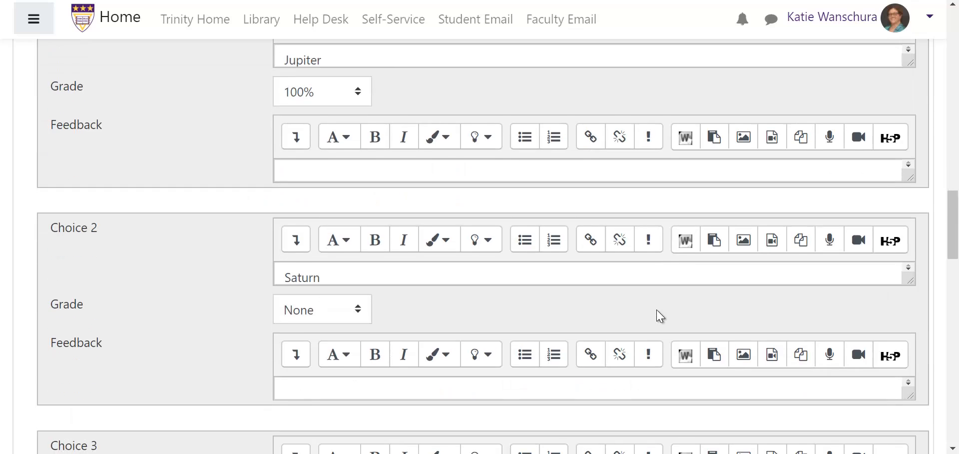
{"action": "scroll", "coordinate": [649, 323], "scroll_direction": "down", "scroll_amount": 15}
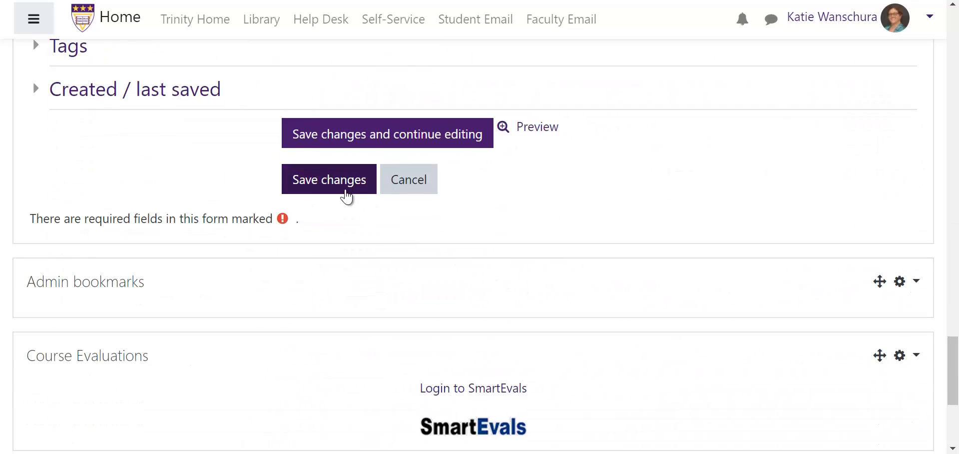
{"action": "left_click", "coordinate": [345, 188]}
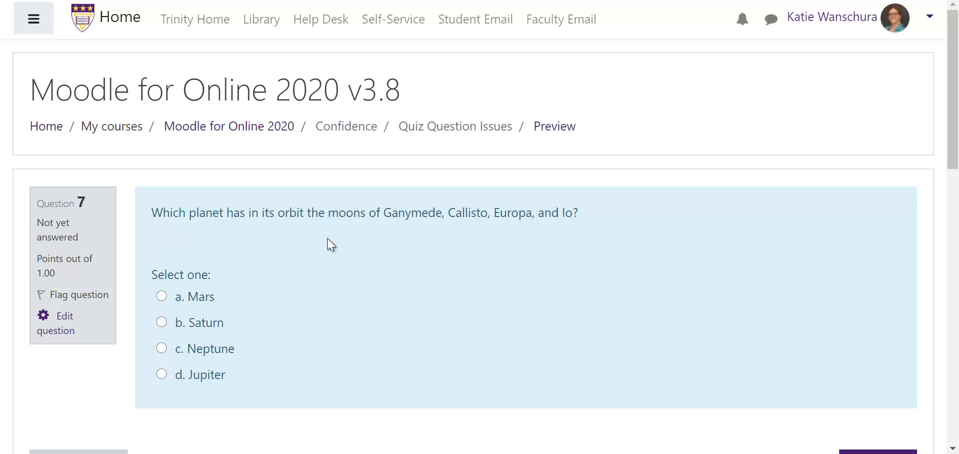
Step: Open the Zodiac question for editing, turn off Shuffle the choices, and save the changes
{"action": "scroll", "coordinate": [328, 241], "scroll_direction": "down", "scroll_amount": 3}
{"action": "left_click", "coordinate": [854, 331]}
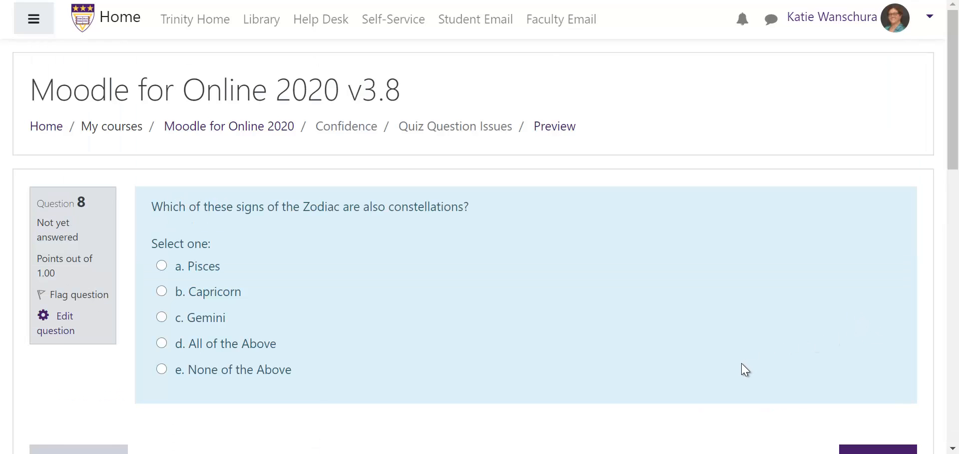
{"action": "left_click", "coordinate": [63, 333]}
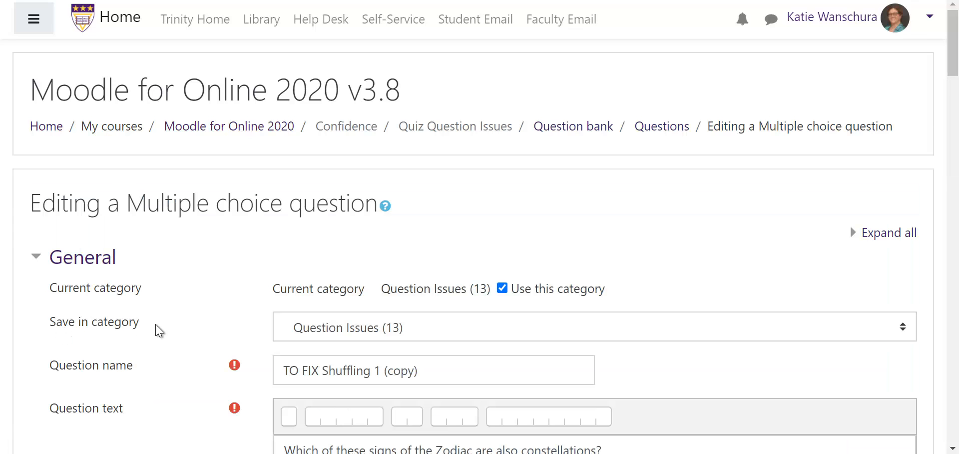
{"action": "scroll", "coordinate": [174, 331], "scroll_direction": "down", "scroll_amount": 7}
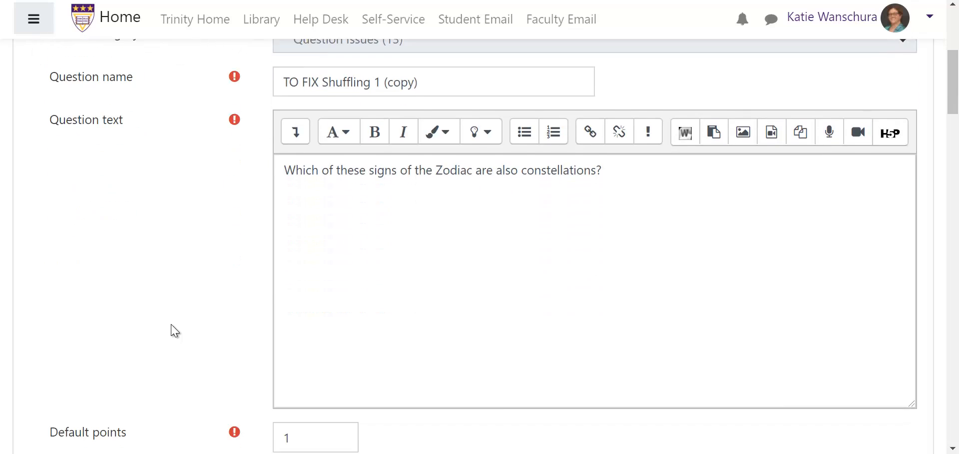
{"action": "scroll", "coordinate": [174, 331], "scroll_direction": "down", "scroll_amount": 6}
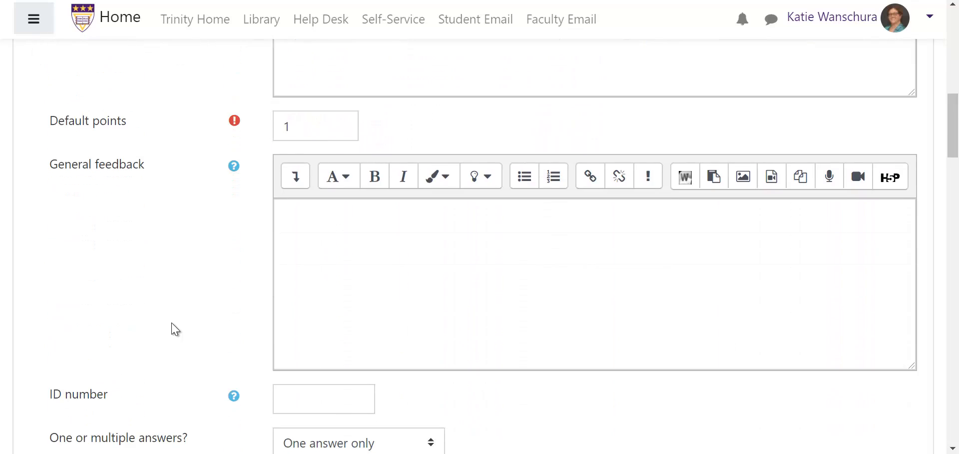
{"action": "scroll", "coordinate": [175, 329], "scroll_direction": "down", "scroll_amount": 2}
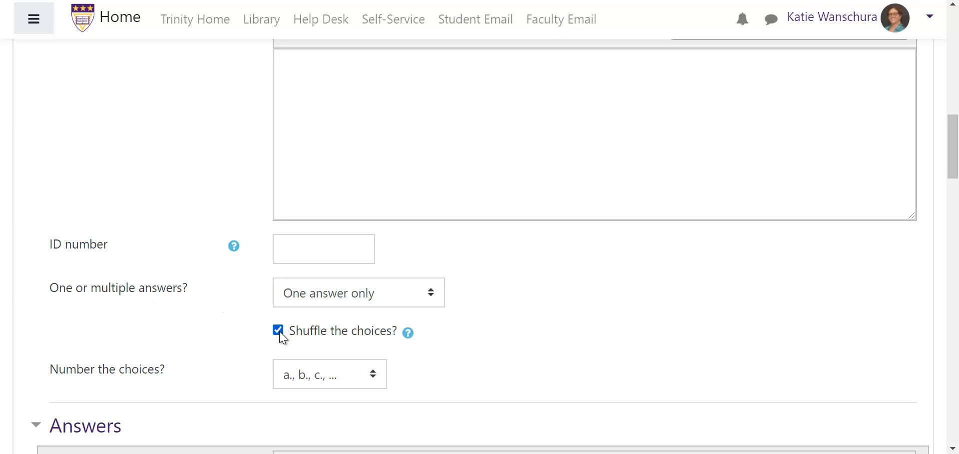
{"action": "scroll", "coordinate": [375, 353], "scroll_direction": "down", "scroll_amount": 13}
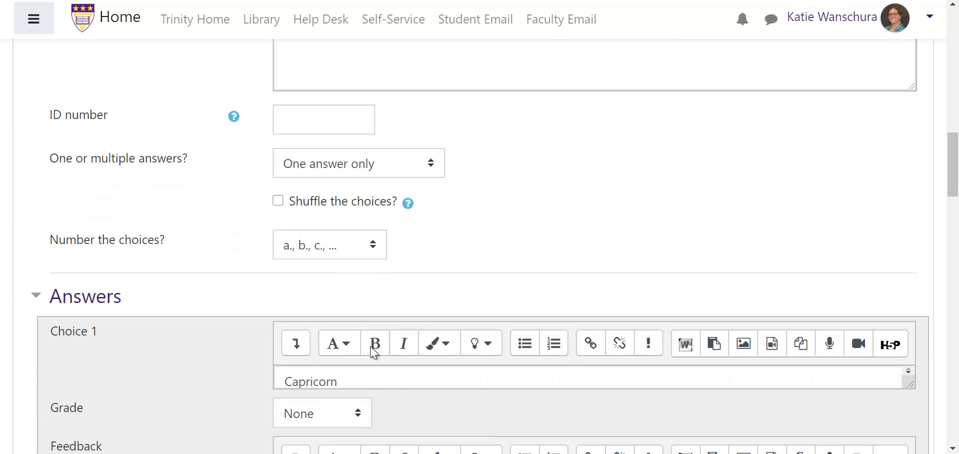
{"action": "scroll", "coordinate": [370, 354], "scroll_direction": "down", "scroll_amount": 13}
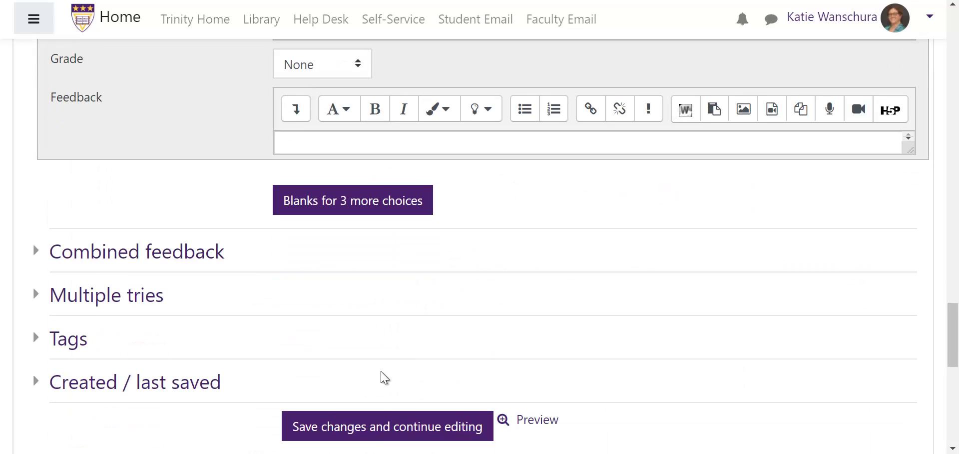
{"action": "scroll", "coordinate": [377, 432], "scroll_direction": "down", "scroll_amount": 2}
{"action": "left_click", "coordinate": [344, 402]}
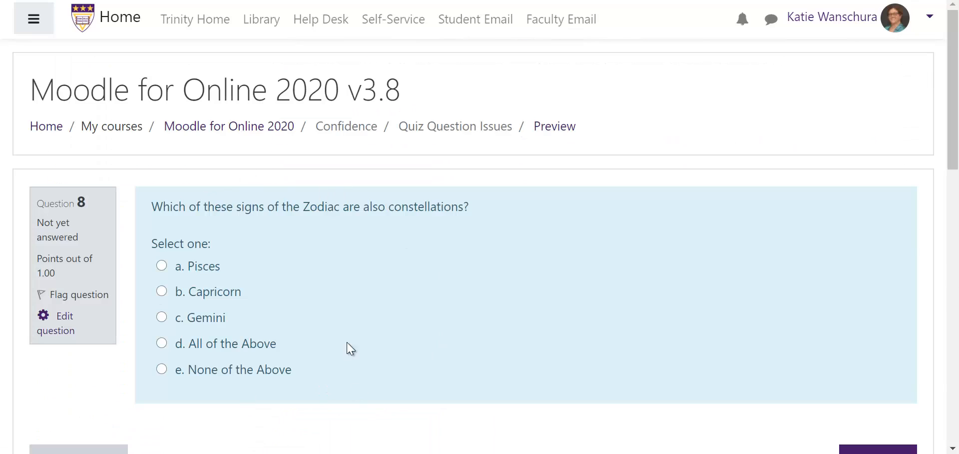
Step: Open the moon question for editing and turn off Shuffle the choices
{"action": "scroll", "coordinate": [644, 309], "scroll_direction": "down", "scroll_amount": 2}
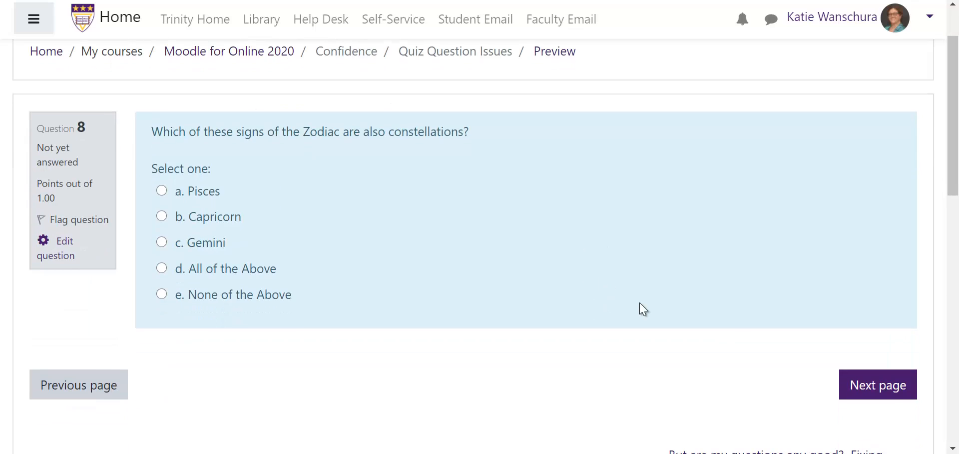
{"action": "left_click", "coordinate": [873, 391]}
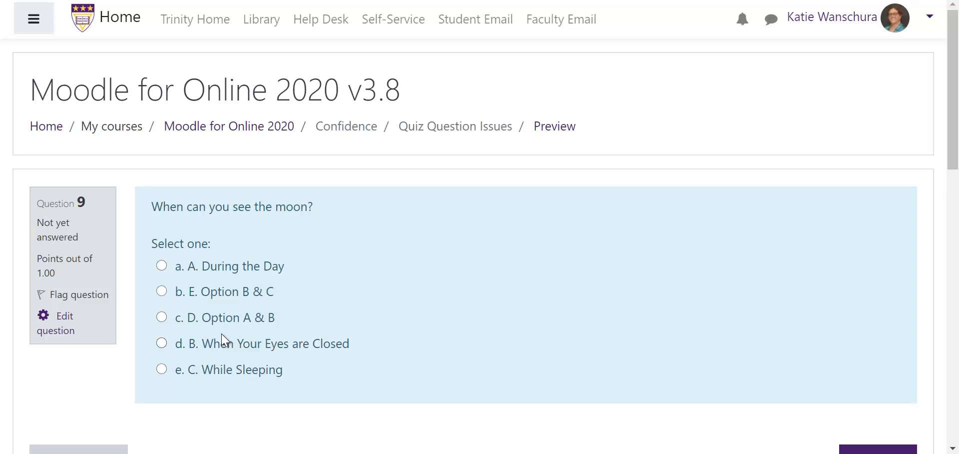
{"action": "left_click", "coordinate": [60, 332]}
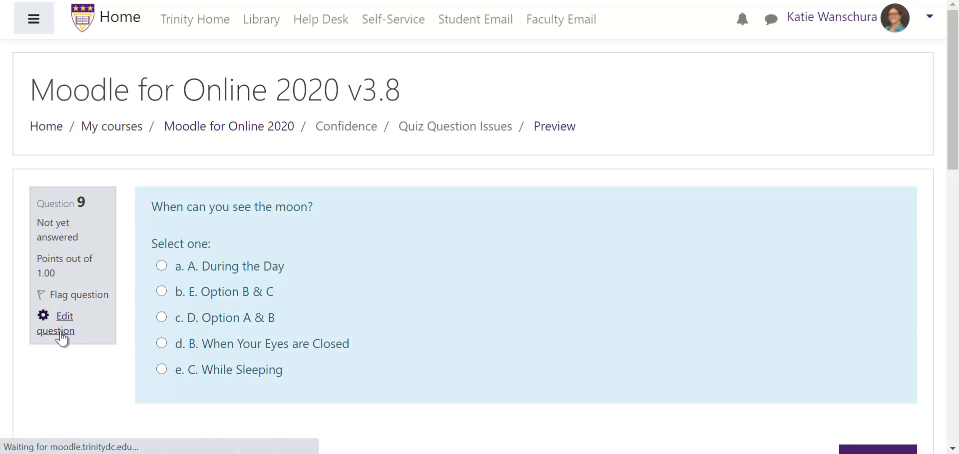
{"action": "scroll", "coordinate": [578, 297], "scroll_direction": "down", "scroll_amount": 10}
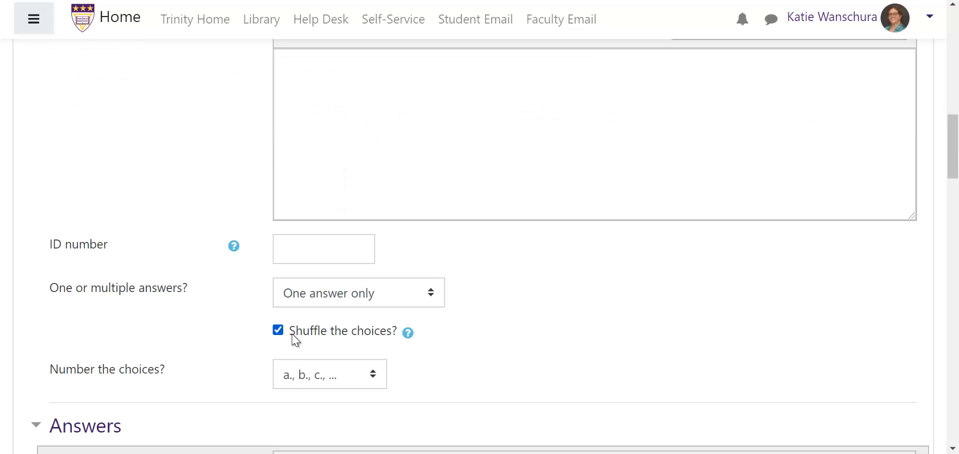
{"action": "scroll", "coordinate": [618, 357], "scroll_direction": "down", "scroll_amount": 5}
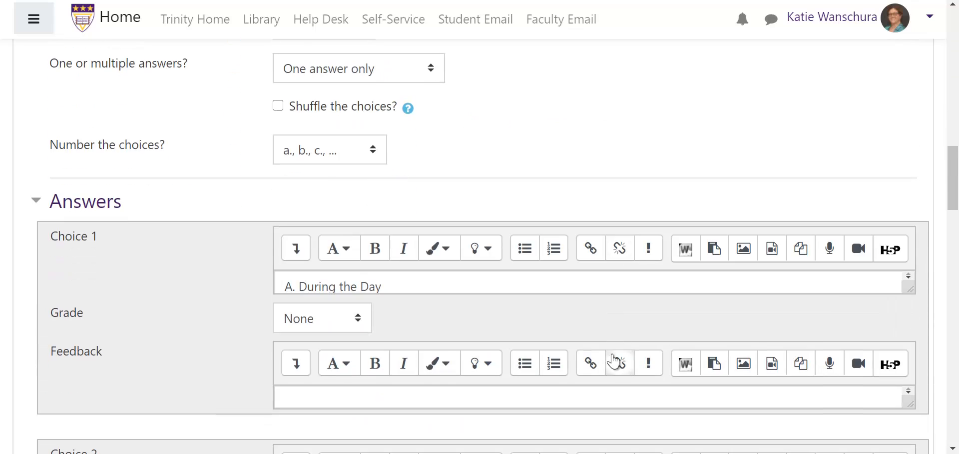
Step: Delete the letter prefixes 'A.', 'B.' and 'C.' from the moon question's first three answer choices
{"action": "left_click_drag", "start_coordinate": [300, 286], "coordinate": [244, 291]}
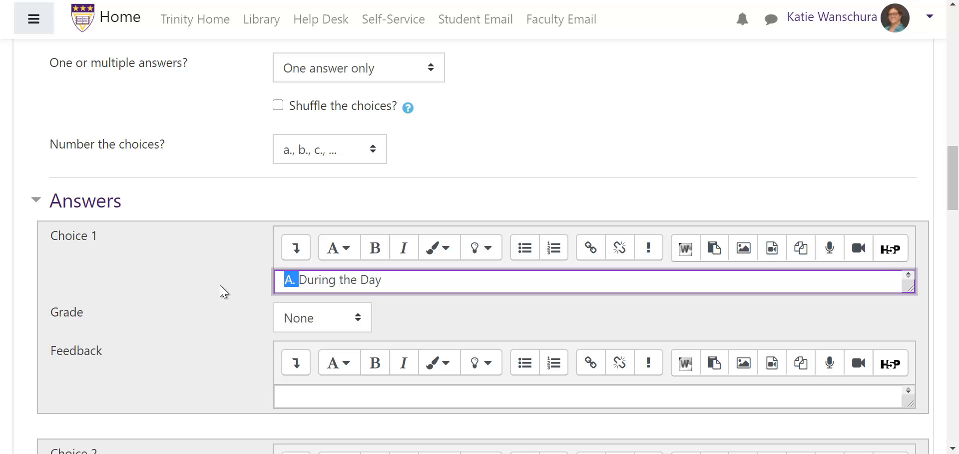
{"action": "key", "text": "BackSpace"}
{"action": "scroll", "coordinate": [317, 292], "scroll_direction": "down", "scroll_amount": 5}
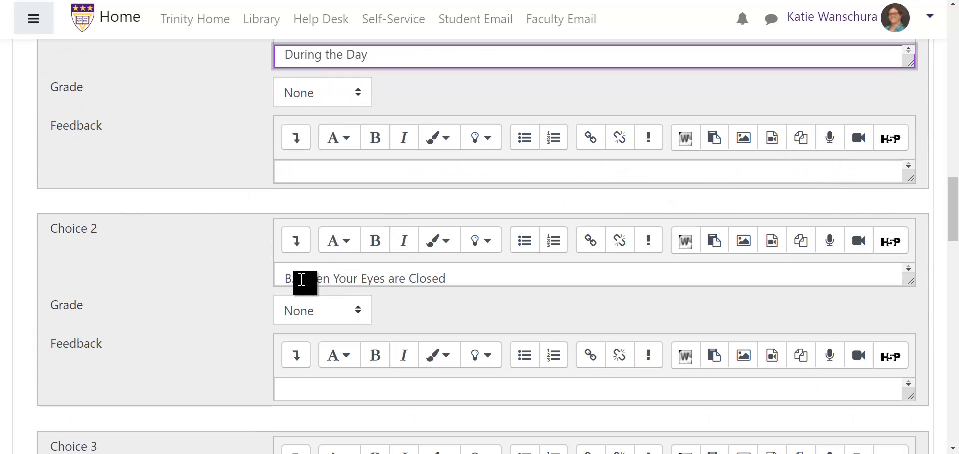
{"action": "left_click_drag", "start_coordinate": [300, 276], "coordinate": [258, 263]}
{"action": "key", "text": "BackSpace"}
{"action": "scroll", "coordinate": [392, 302], "scroll_direction": "down", "scroll_amount": 5}
{"action": "key", "text": "BackSpace"}
{"action": "scroll", "coordinate": [520, 336], "scroll_direction": "down", "scroll_amount": 6}
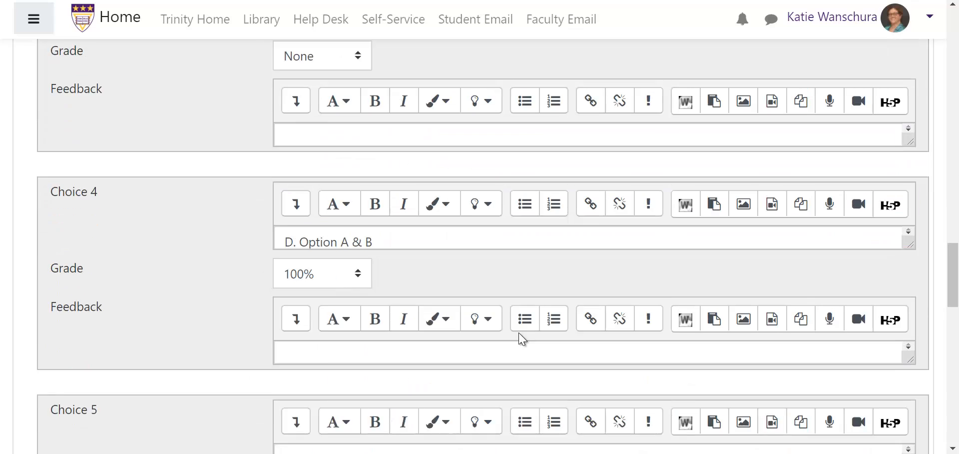
Step: Delete the 'D.' and 'E.' prefixes from choices 4 and 5 and save the question
{"action": "left_click_drag", "start_coordinate": [297, 192], "coordinate": [270, 188]}
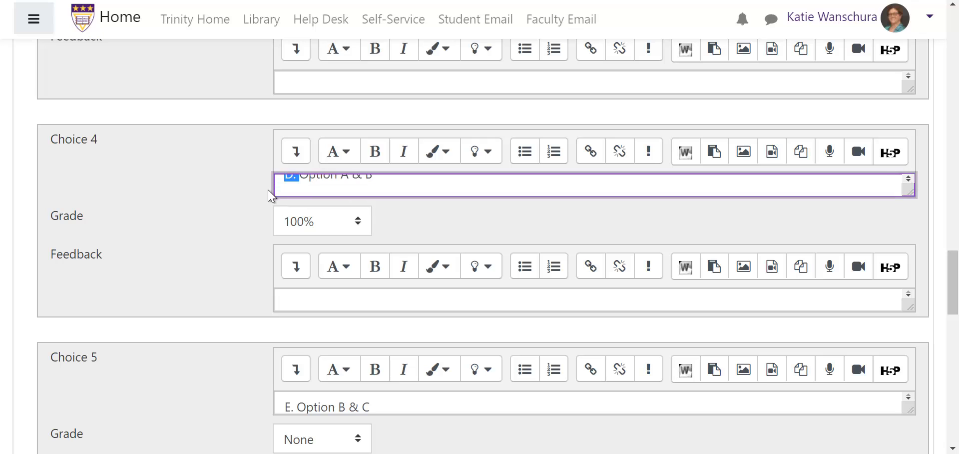
{"action": "key", "text": "BackSpace"}
{"action": "left_click_drag", "start_coordinate": [299, 403], "coordinate": [249, 398]}
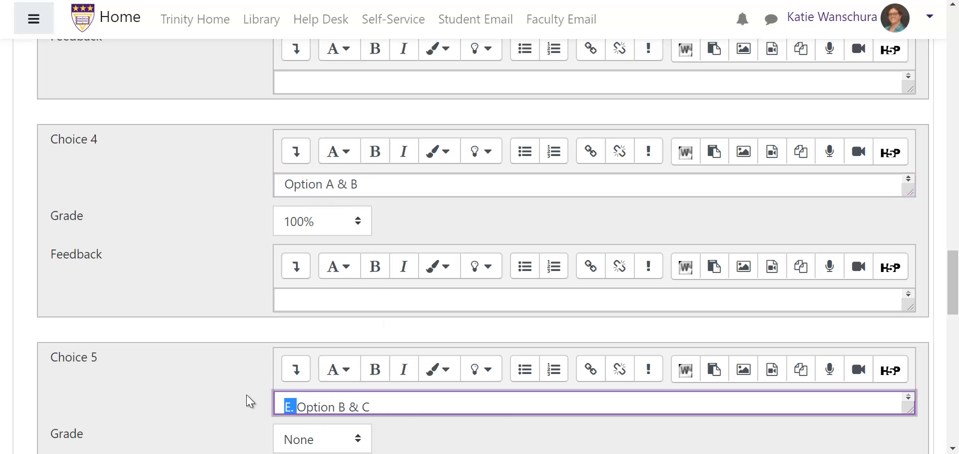
{"action": "key", "text": "BackSpace"}
{"action": "scroll", "coordinate": [618, 356], "scroll_direction": "down", "scroll_amount": 5}
{"action": "scroll", "coordinate": [557, 331], "scroll_direction": "down", "scroll_amount": 5}
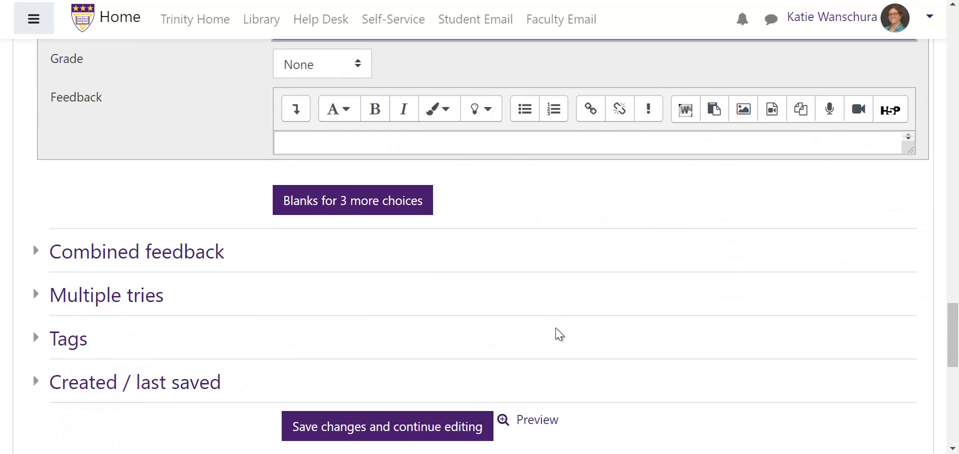
{"action": "left_click", "coordinate": [332, 393]}
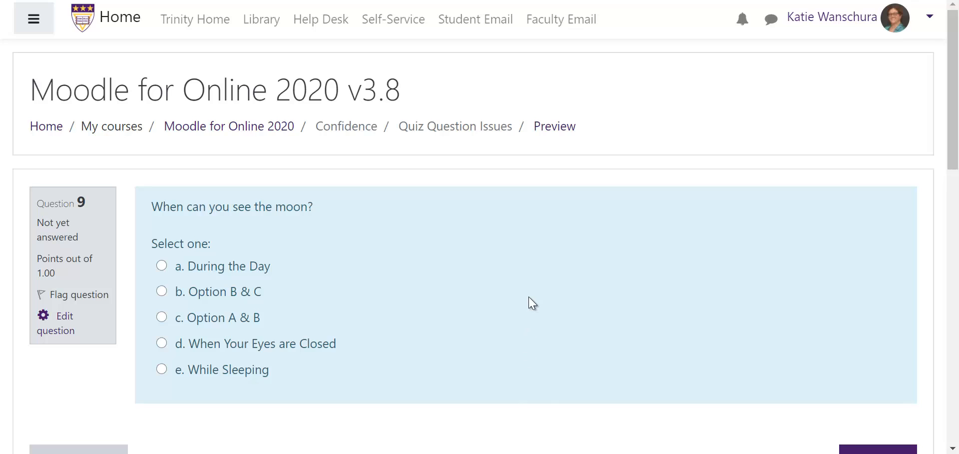
Step: Move to question 10 in the quiz preview and open the comet question for editing
{"action": "scroll", "coordinate": [532, 302], "scroll_direction": "down", "scroll_amount": 2}
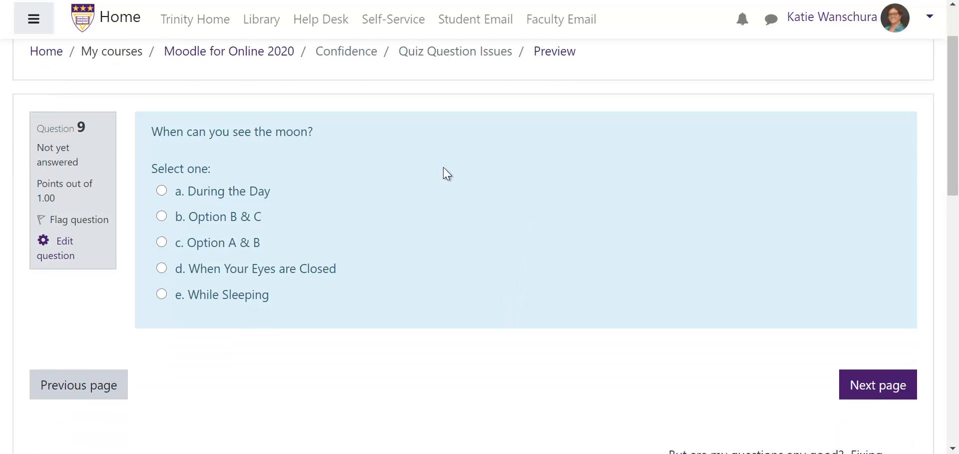
{"action": "left_click", "coordinate": [894, 395]}
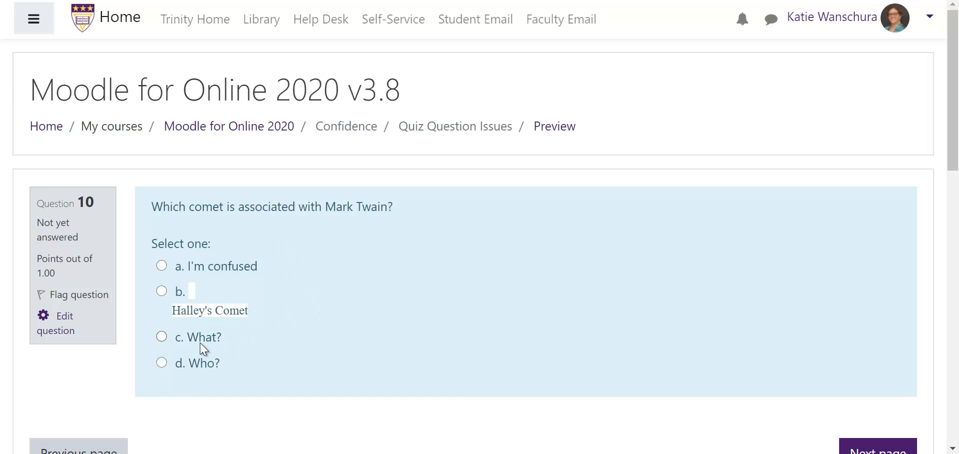
{"action": "scroll", "coordinate": [43, 329], "scroll_direction": "down", "scroll_amount": 1}
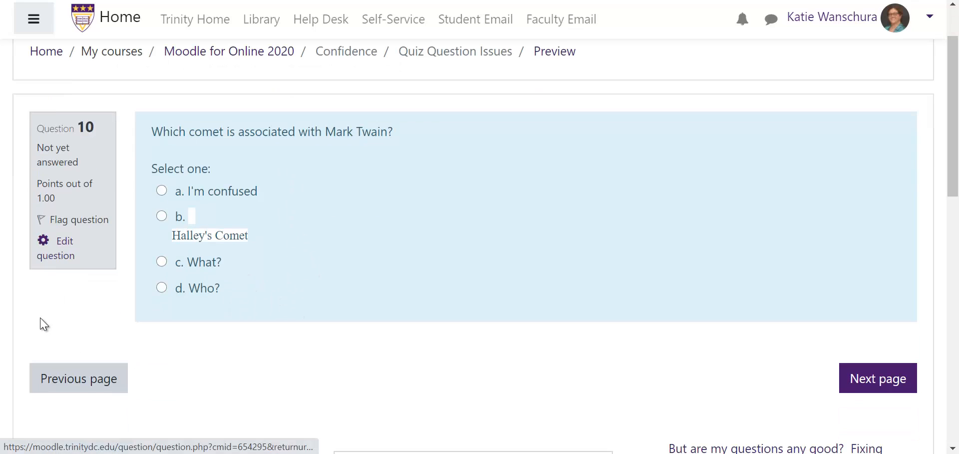
{"action": "left_click", "coordinate": [44, 255]}
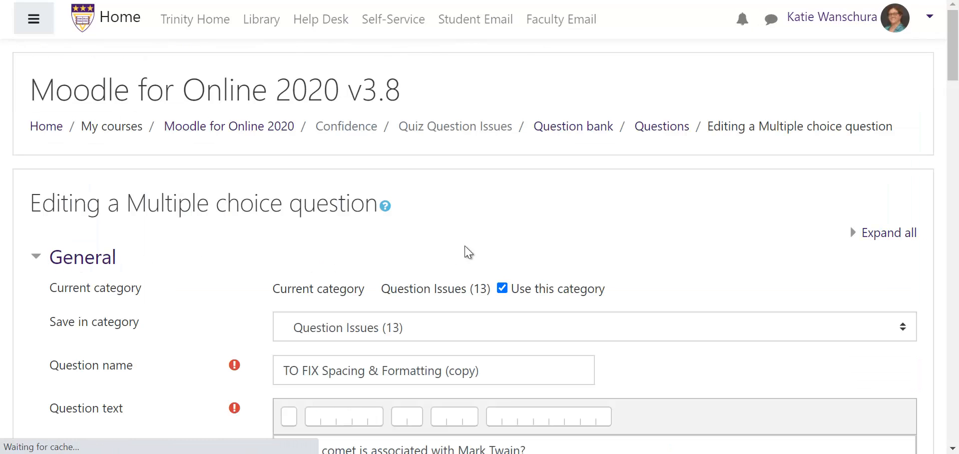
Step: Scroll through the comet question's answer choices and enlarge the Choice 4 editor box to inspect it
{"action": "scroll", "coordinate": [699, 195], "scroll_direction": "down", "scroll_amount": 10}
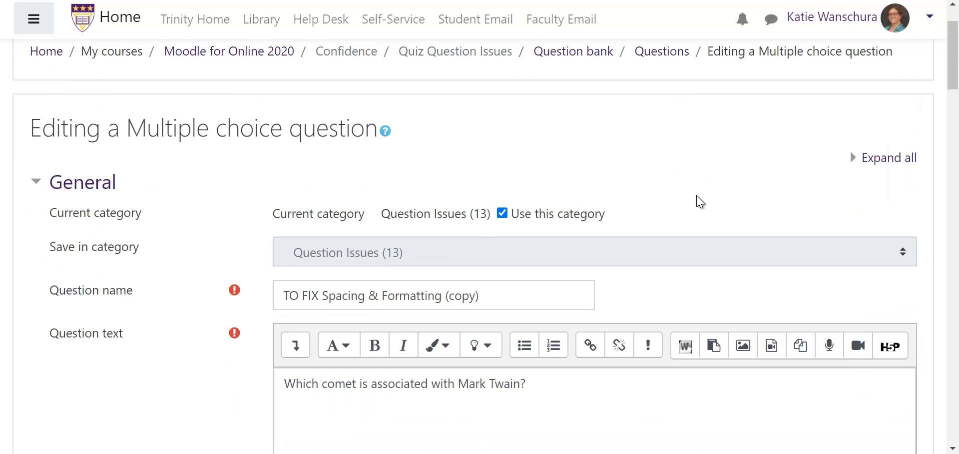
{"action": "scroll", "coordinate": [687, 203], "scroll_direction": "down", "scroll_amount": 3}
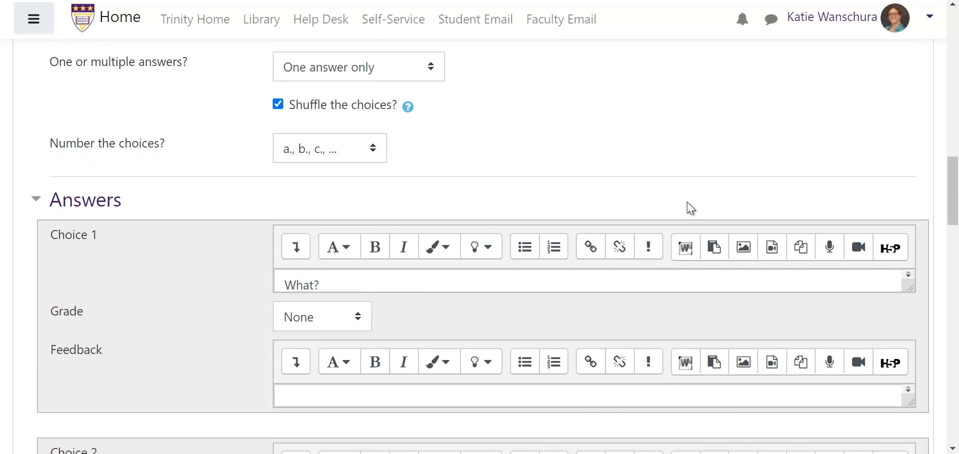
{"action": "scroll", "coordinate": [407, 216], "scroll_direction": "down", "scroll_amount": 1}
{"action": "scroll", "coordinate": [408, 215], "scroll_direction": "down", "scroll_amount": 4}
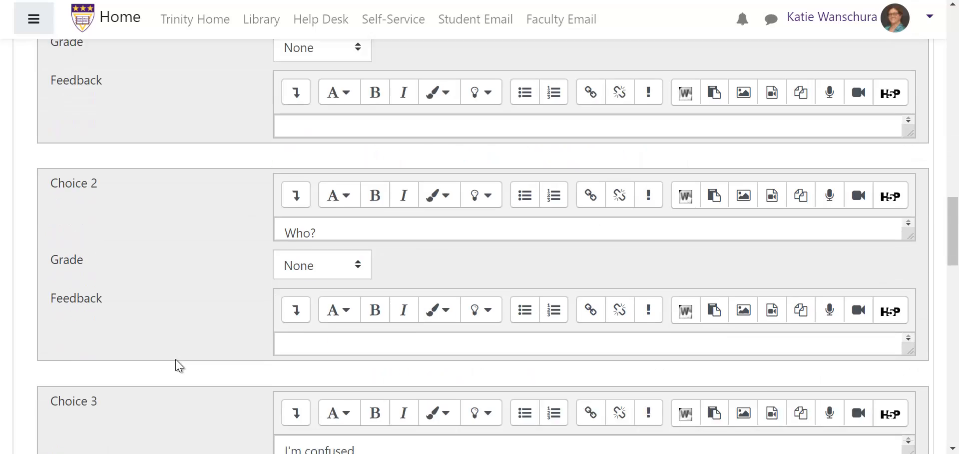
{"action": "scroll", "coordinate": [332, 246], "scroll_direction": "down", "scroll_amount": 5}
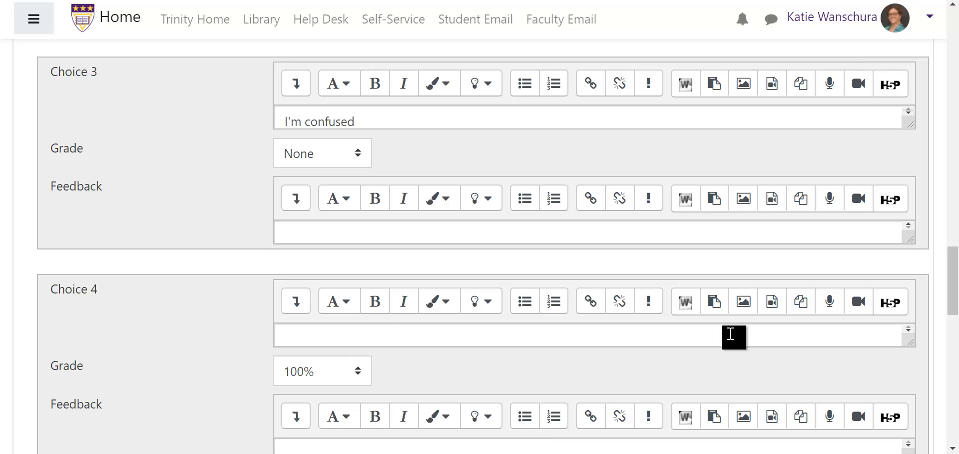
{"action": "left_click_drag", "start_coordinate": [957, 276], "coordinate": [958, 311]}
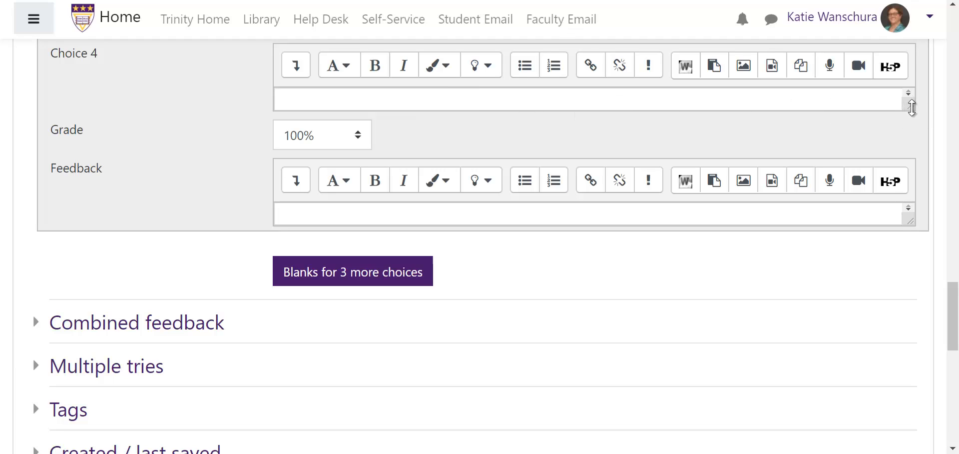
{"action": "left_click_drag", "start_coordinate": [912, 113], "coordinate": [914, 216]}
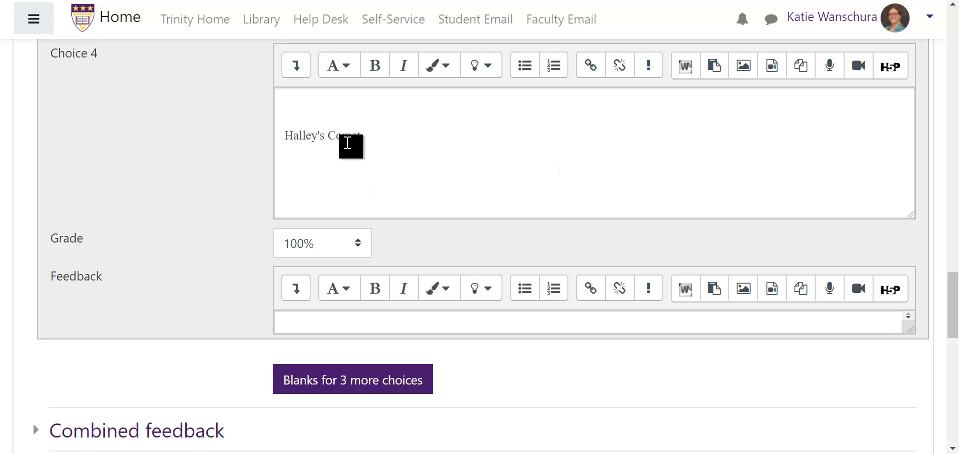
Step: Try to strip Choice 4's formatting by replacing its HTML source with the plain text Halley's Comet
{"action": "left_click", "coordinate": [294, 73]}
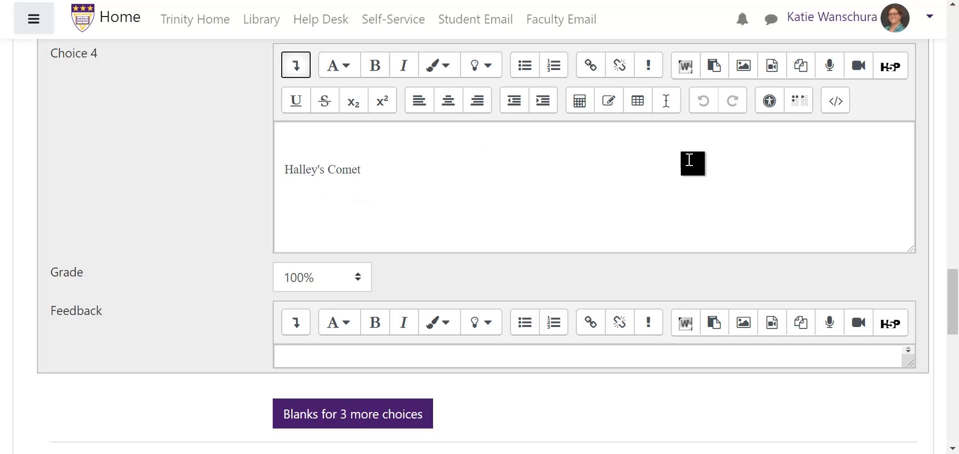
{"action": "left_click", "coordinate": [833, 109]}
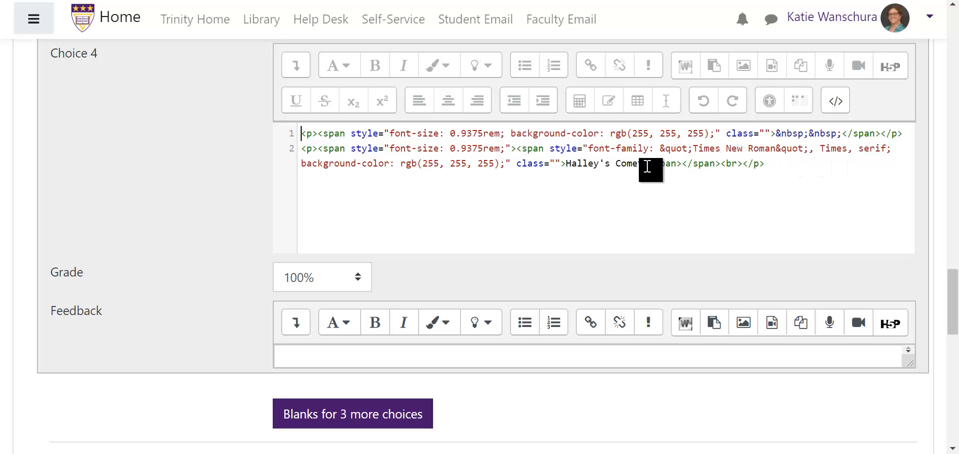
{"action": "left_click_drag", "start_coordinate": [643, 163], "coordinate": [568, 164]}
{"action": "key", "text": "ctrl+c"}
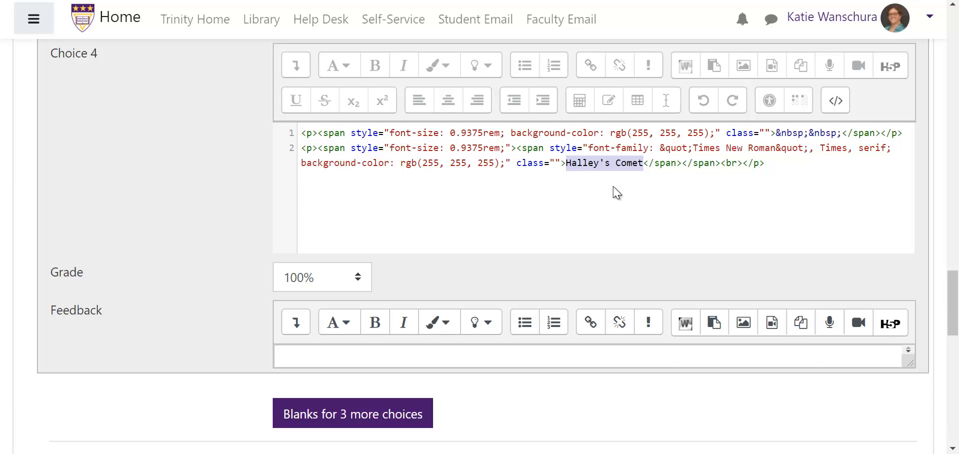
{"action": "key", "text": "ctrl+a"}
{"action": "key", "text": "BackSpace"}
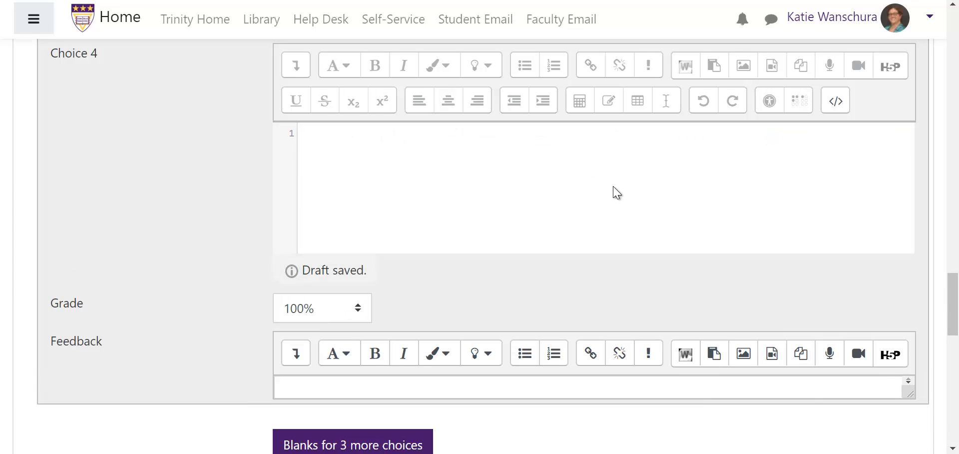
{"action": "key", "text": "ctrl+v"}
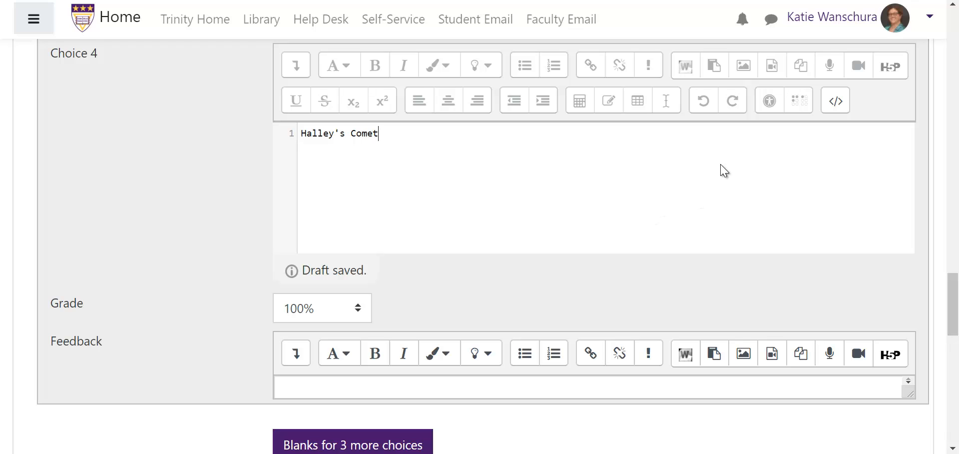
{"action": "left_click", "coordinate": [834, 104]}
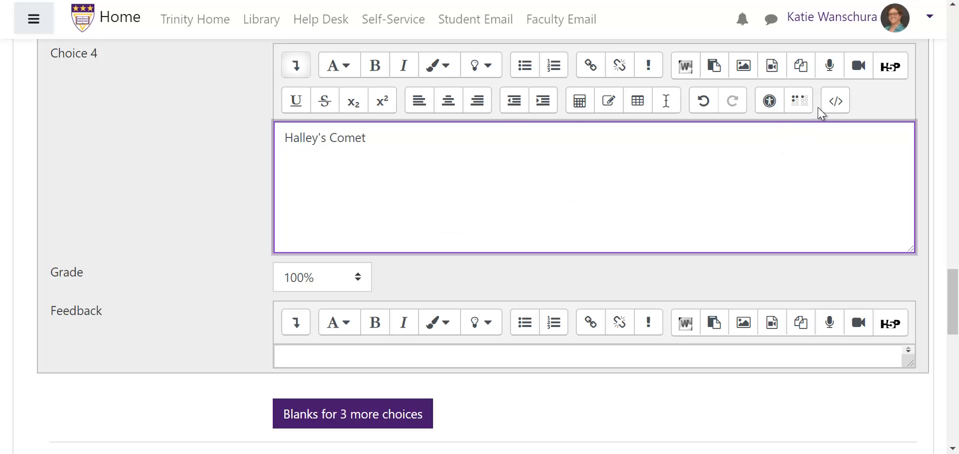
Step: Clear the formatting from Choice 4's Halley's Comet text and delete the empty line above it
{"action": "left_click", "coordinate": [834, 101]}
{"action": "key", "text": "ctrl+a"}
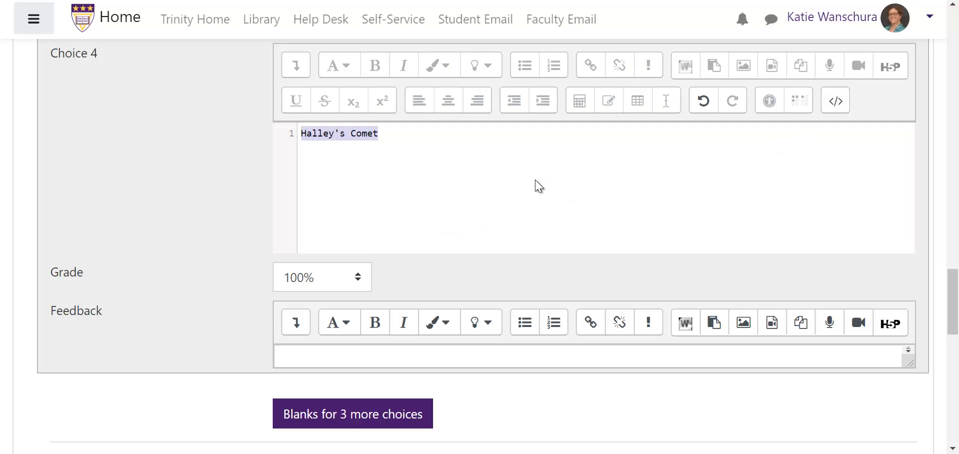
{"action": "key", "text": "End"}
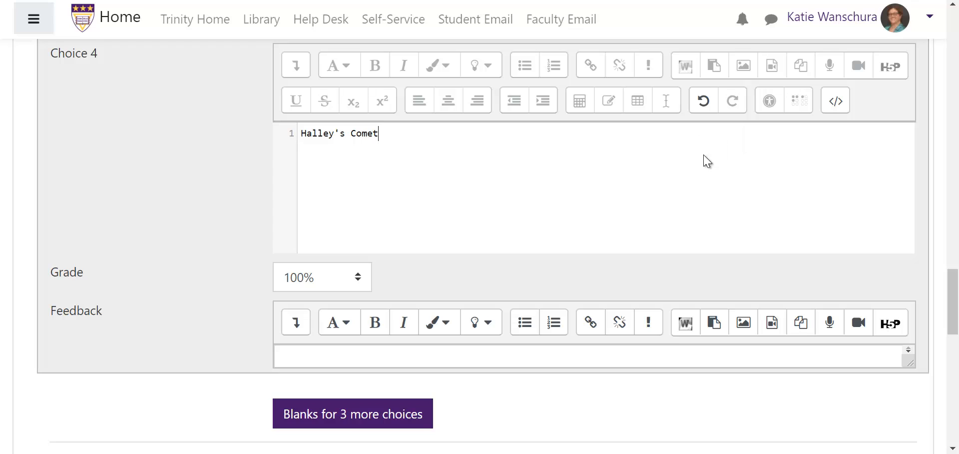
{"action": "left_click", "coordinate": [838, 101]}
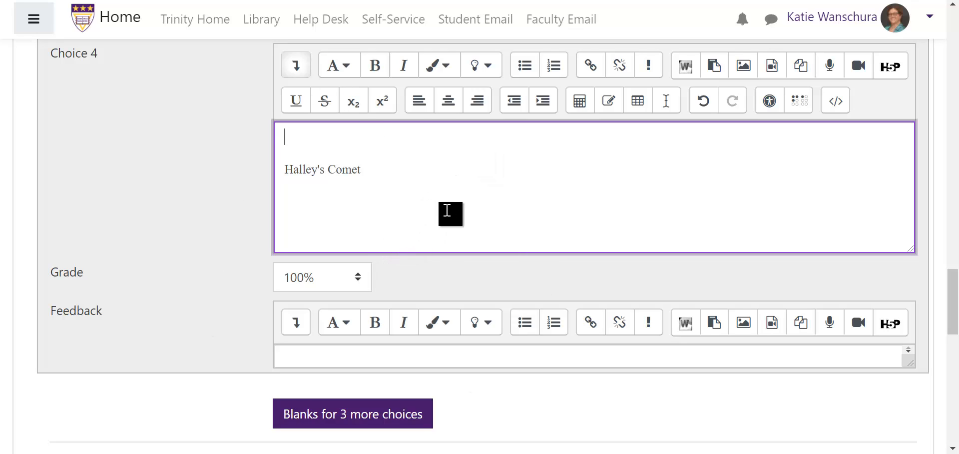
{"action": "left_click", "coordinate": [547, 206]}
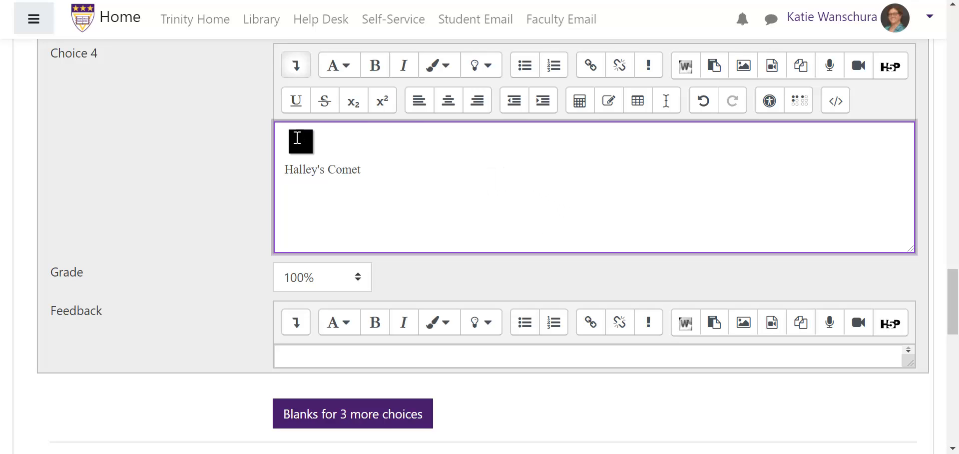
{"action": "left_click_drag", "start_coordinate": [297, 139], "coordinate": [418, 164]}
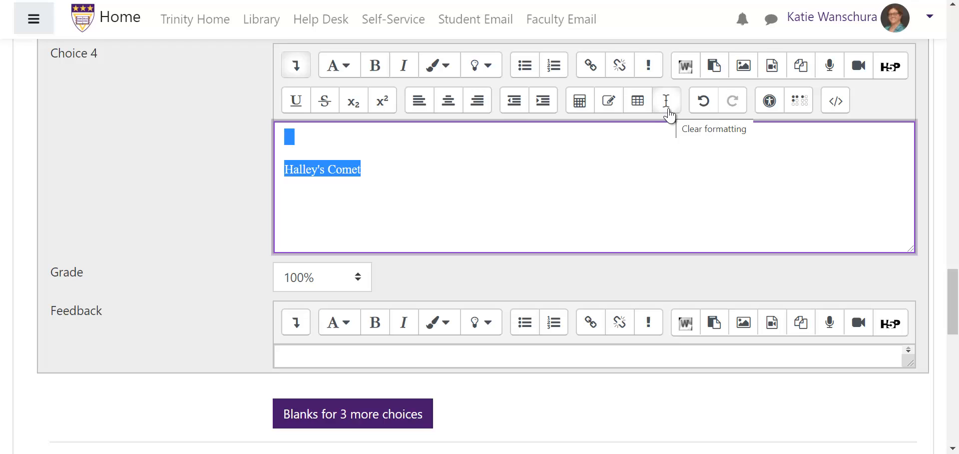
{"action": "left_click", "coordinate": [665, 105]}
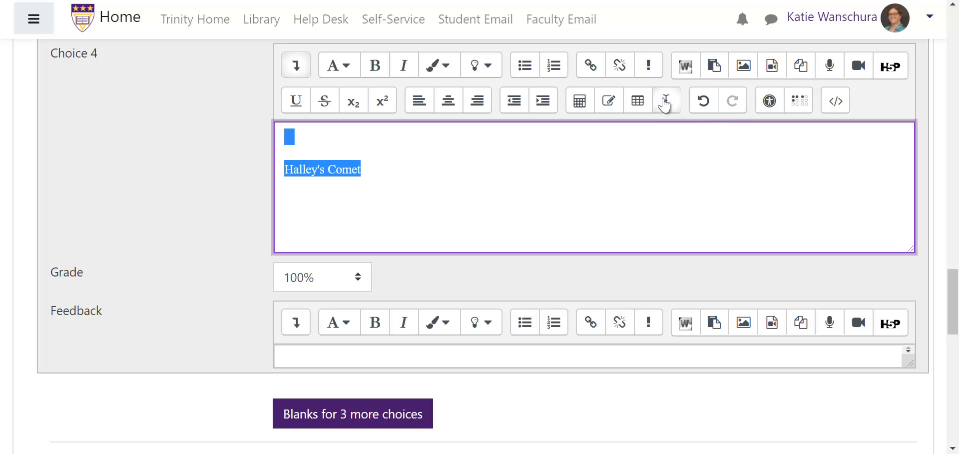
{"action": "left_click", "coordinate": [441, 197]}
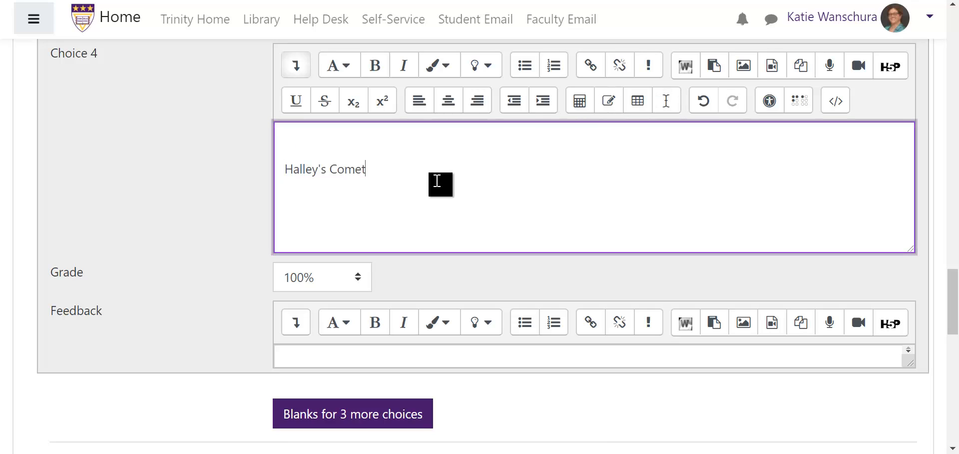
{"action": "left_click", "coordinate": [285, 173]}
{"action": "key", "text": "BackSpace"}
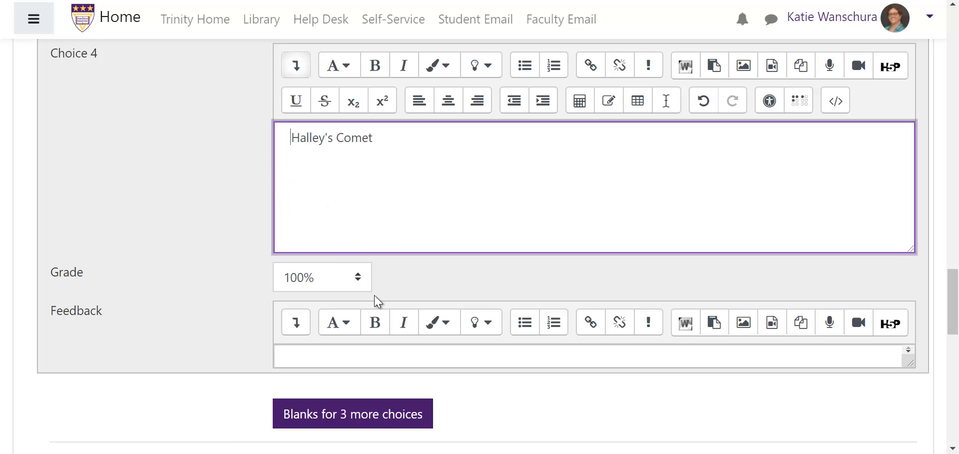
{"action": "key", "text": "BackSpace"}
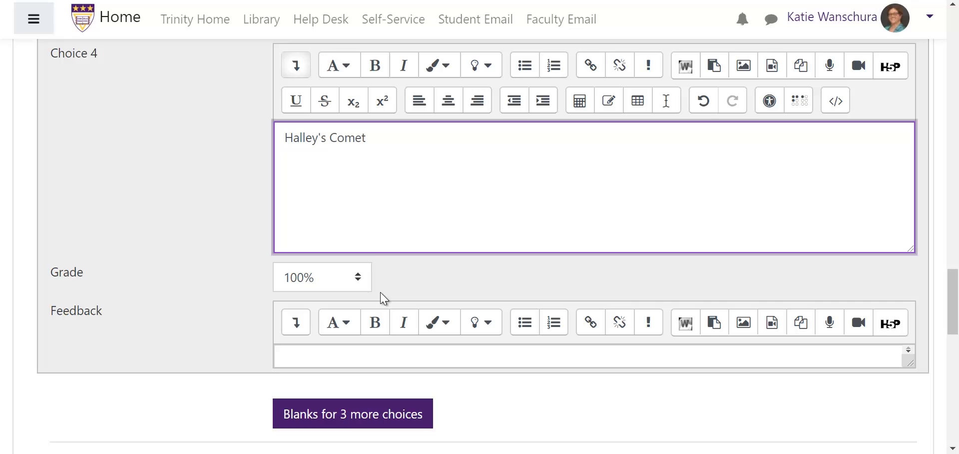
Step: Save the changes and continue editing the comet question
{"action": "scroll", "coordinate": [396, 342], "scroll_direction": "down", "scroll_amount": 6}
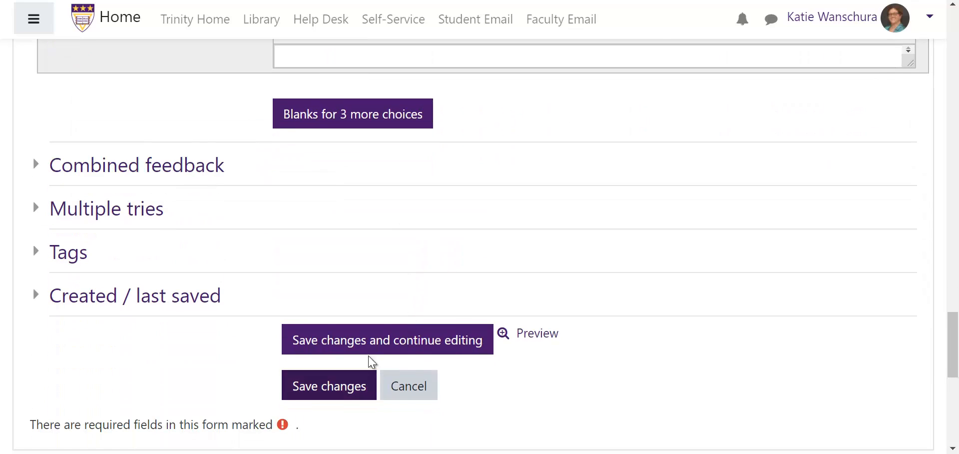
{"action": "left_click", "coordinate": [383, 342]}
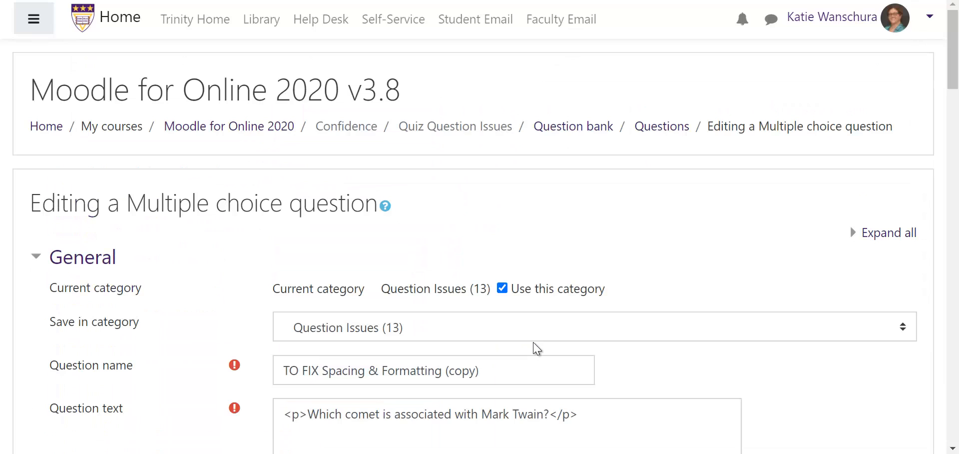
{"action": "scroll", "coordinate": [537, 348], "scroll_direction": "down", "scroll_amount": 20}
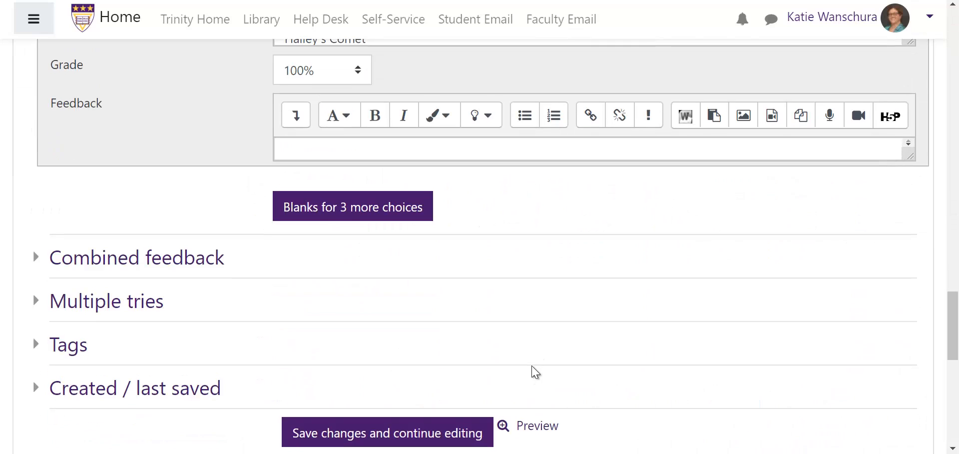
Step: Preview the comet question's answer choices, close the preview, and save the question changes
{"action": "scroll", "coordinate": [536, 372], "scroll_direction": "down", "scroll_amount": 3}
{"action": "left_click", "coordinate": [522, 278]}
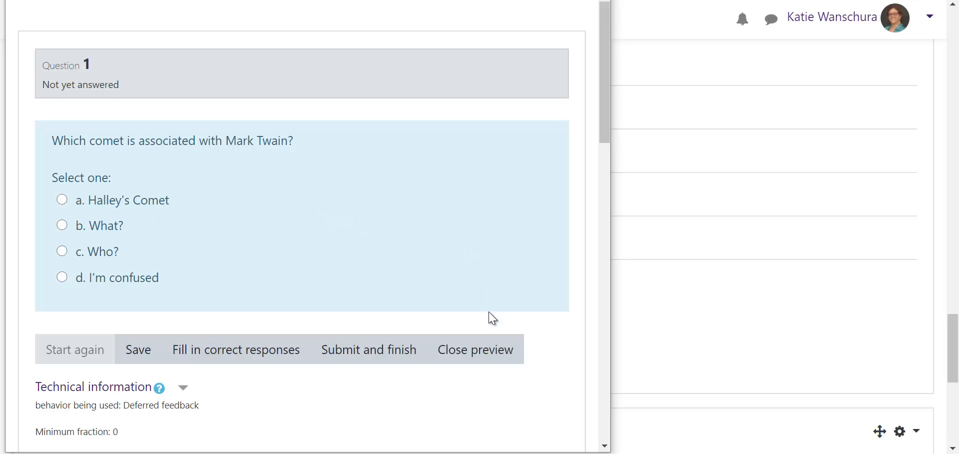
{"action": "left_click", "coordinate": [493, 361]}
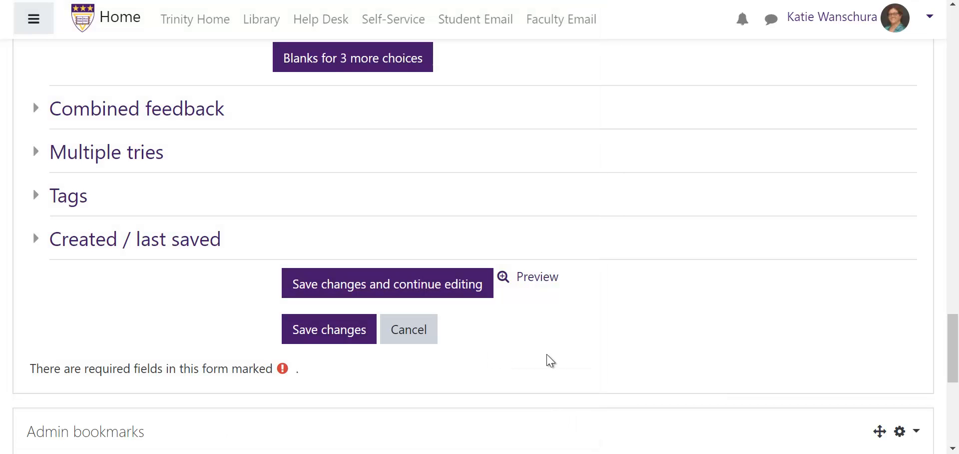
{"action": "left_click", "coordinate": [321, 333]}
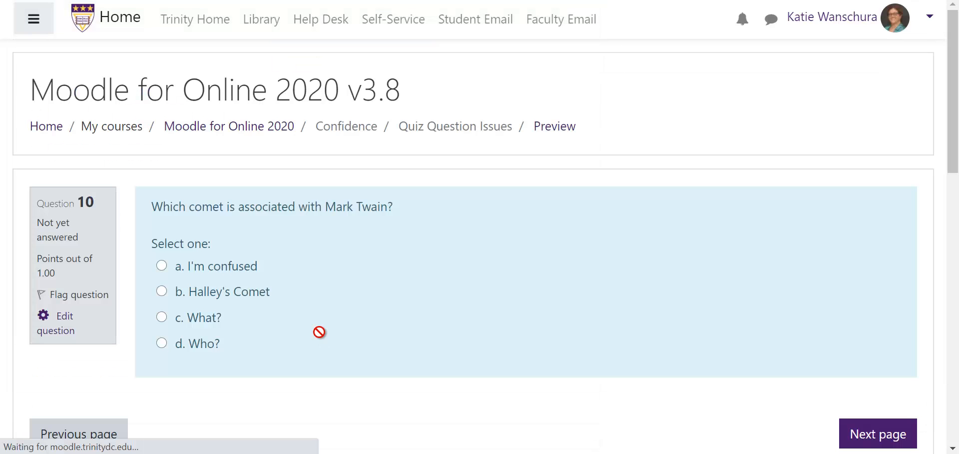
Step: Move to the next quiz question and preview the dwarf planet question's answer choices
{"action": "left_click", "coordinate": [854, 436]}
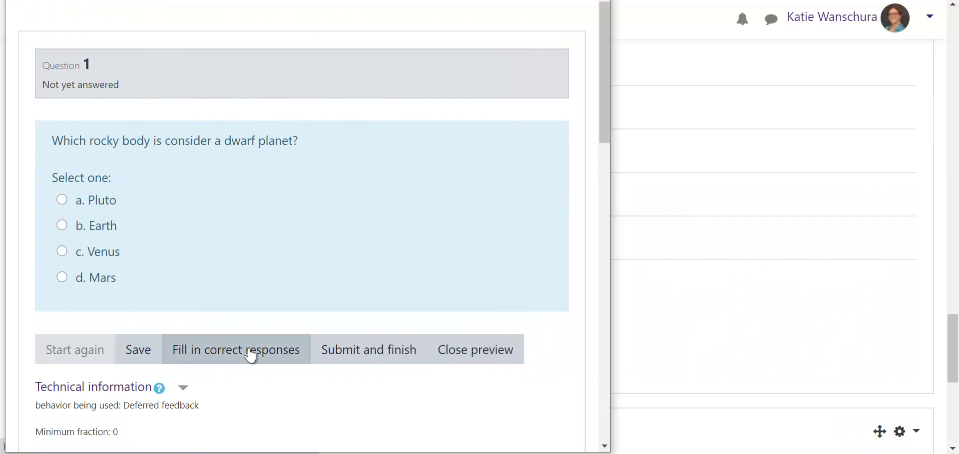
{"action": "left_click", "coordinate": [251, 353]}
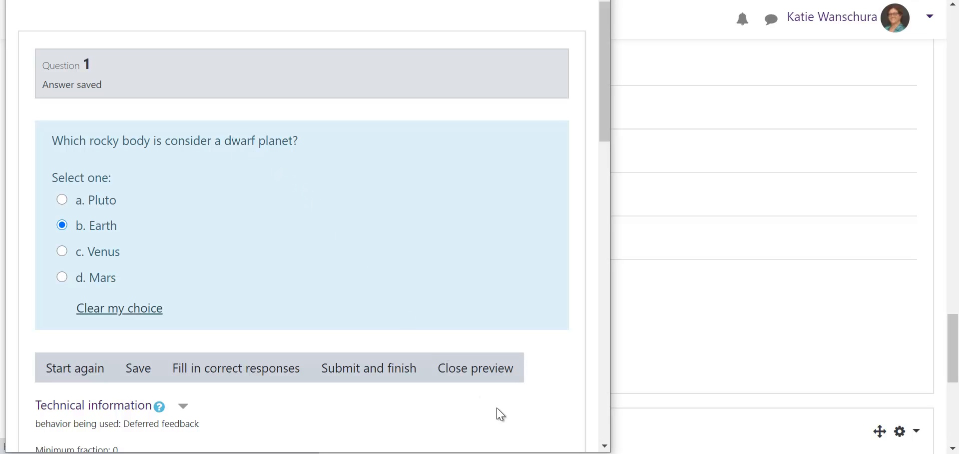
{"action": "left_click", "coordinate": [486, 369]}
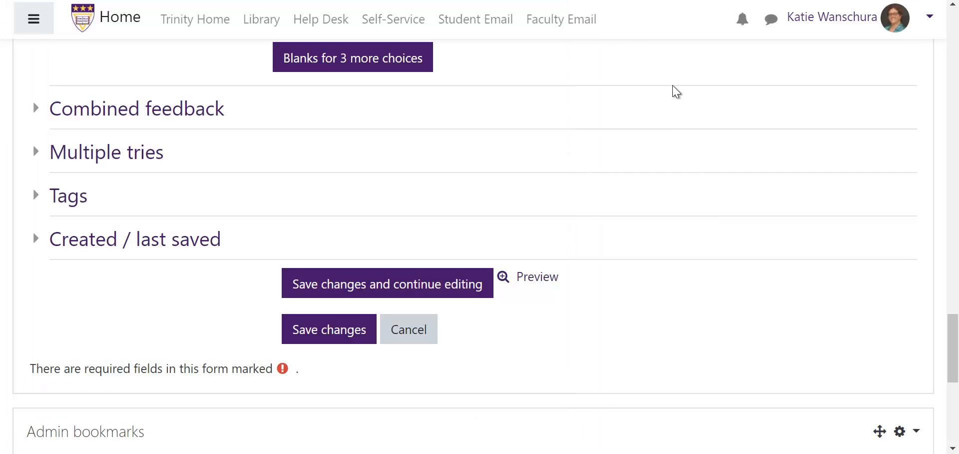
Step: Make Pluto the correct answer by setting Earth's grade to None and Pluto's grade to 100%, then save
{"action": "scroll", "coordinate": [670, 329], "scroll_direction": "up", "scroll_amount": 10}
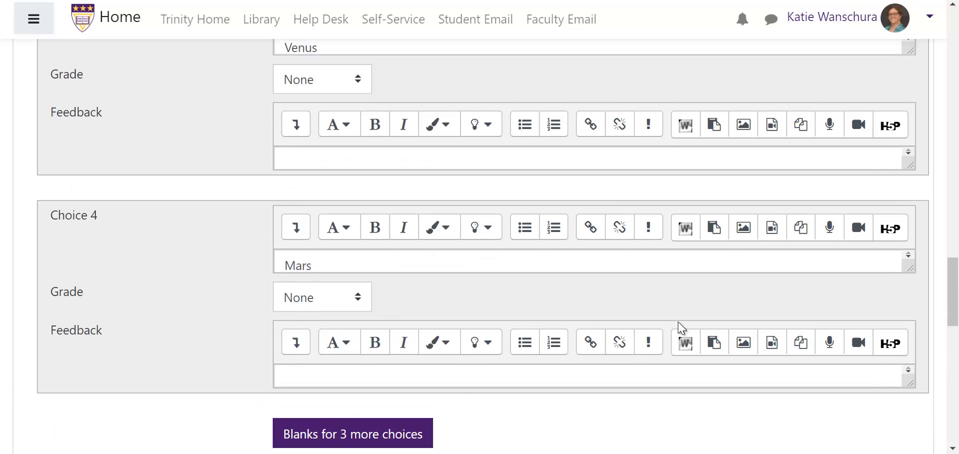
{"action": "scroll", "coordinate": [674, 331], "scroll_direction": "up", "scroll_amount": 7}
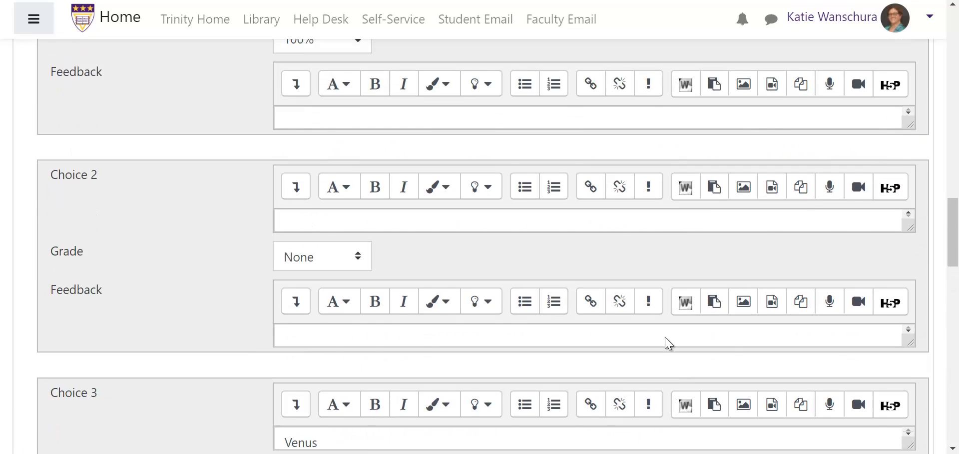
{"action": "scroll", "coordinate": [338, 344], "scroll_direction": "up", "scroll_amount": 1}
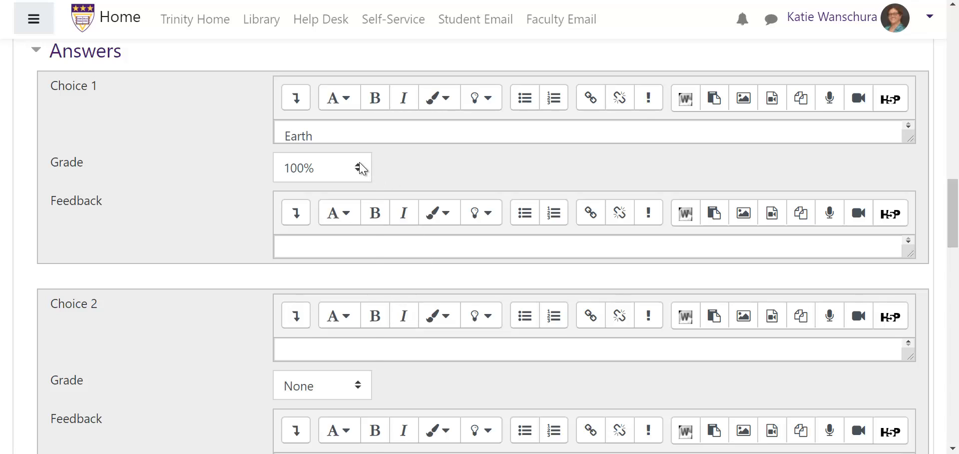
{"action": "left_click", "coordinate": [358, 167]}
{"action": "left_click", "coordinate": [300, 194]}
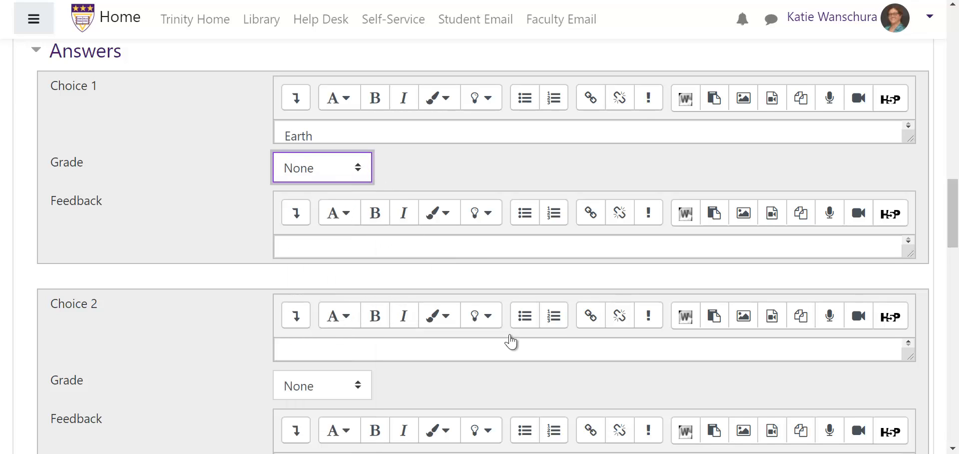
{"action": "left_click_drag", "start_coordinate": [910, 356], "coordinate": [910, 388]}
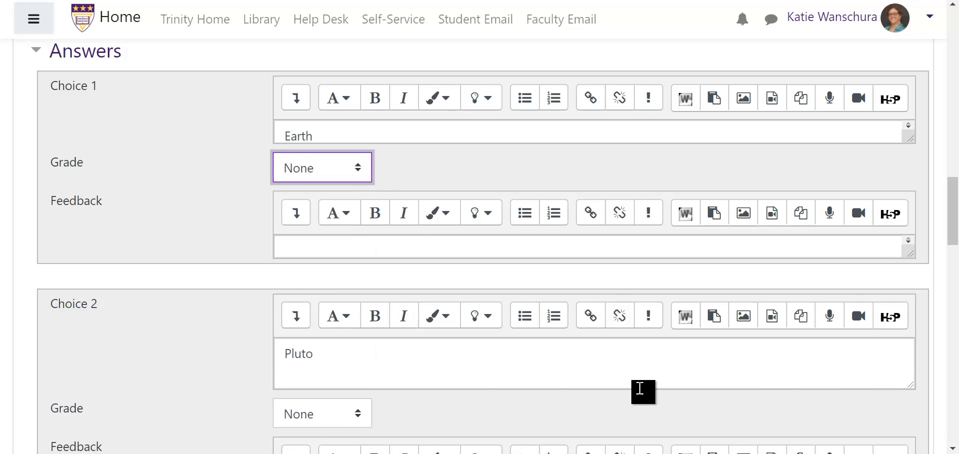
{"action": "left_click", "coordinate": [355, 414]}
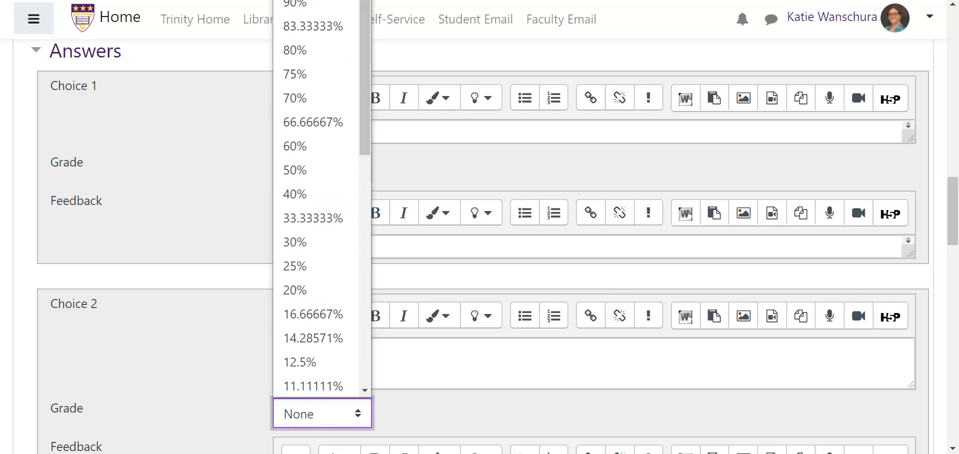
{"action": "left_click", "coordinate": [311, 0]}
{"action": "left_click", "coordinate": [505, 387]}
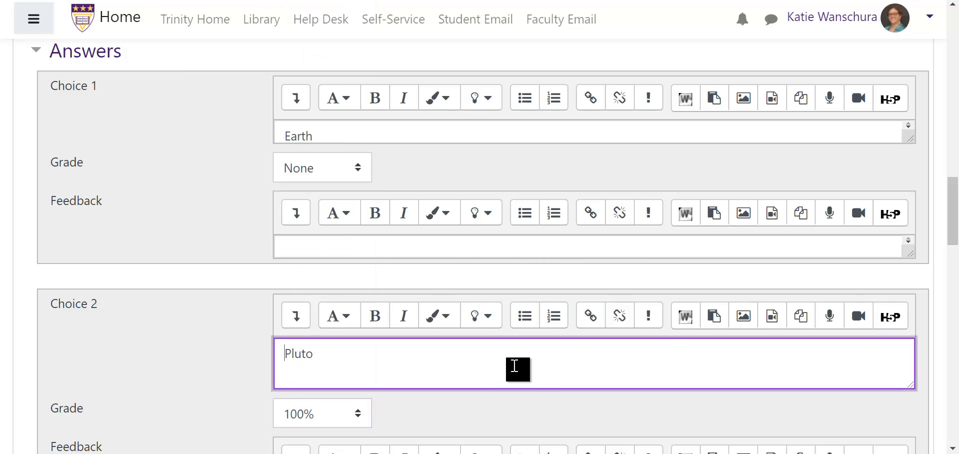
{"action": "scroll", "coordinate": [552, 359], "scroll_direction": "down", "scroll_amount": 10}
{"action": "scroll", "coordinate": [557, 364], "scroll_direction": "down", "scroll_amount": 4}
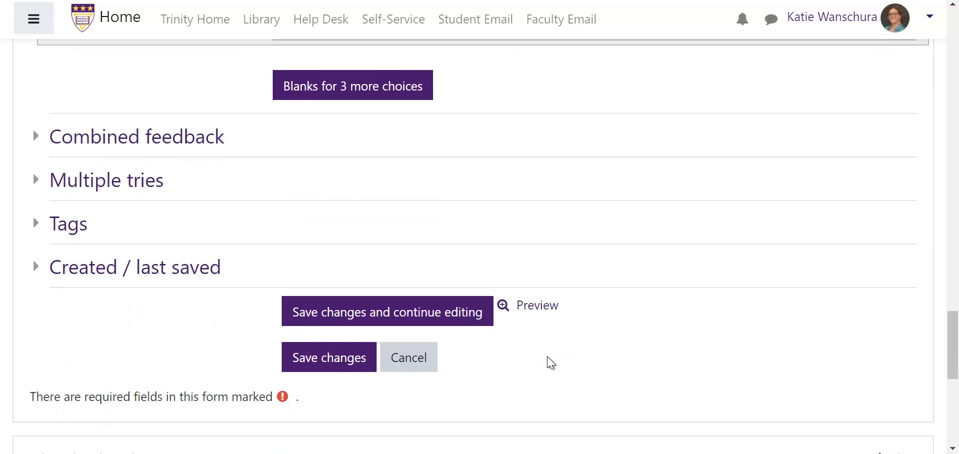
{"action": "left_click", "coordinate": [297, 372]}
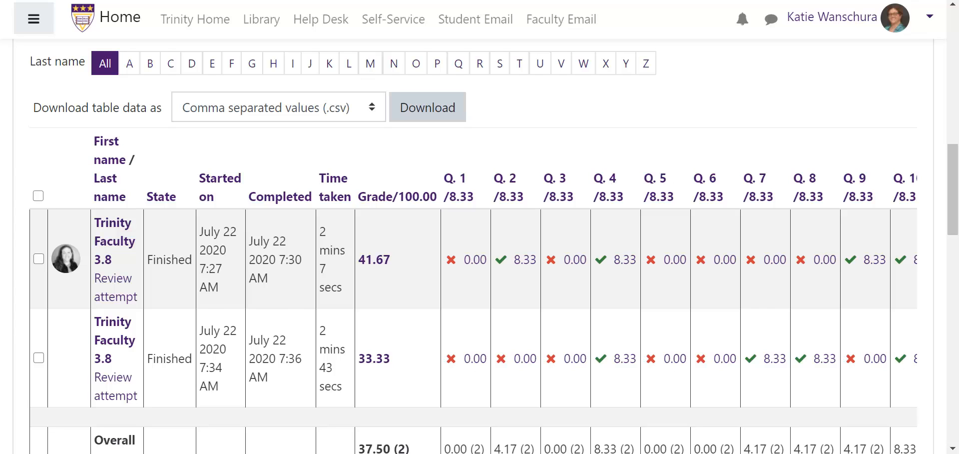
Step: Select all quiz attempts in the results table and regrade them
{"action": "scroll", "coordinate": [403, 410], "scroll_direction": "down", "scroll_amount": 1}
{"action": "scroll", "coordinate": [480, 415], "scroll_direction": "down", "scroll_amount": 1}
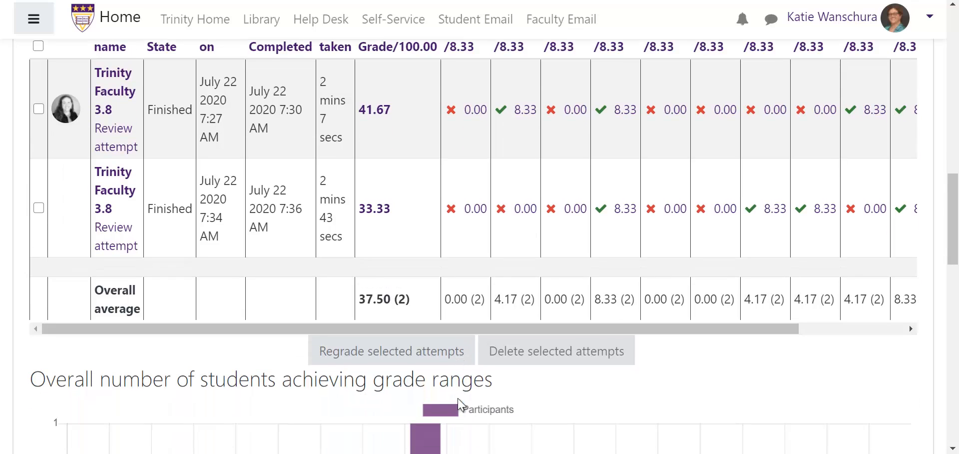
{"action": "left_click", "coordinate": [38, 46]}
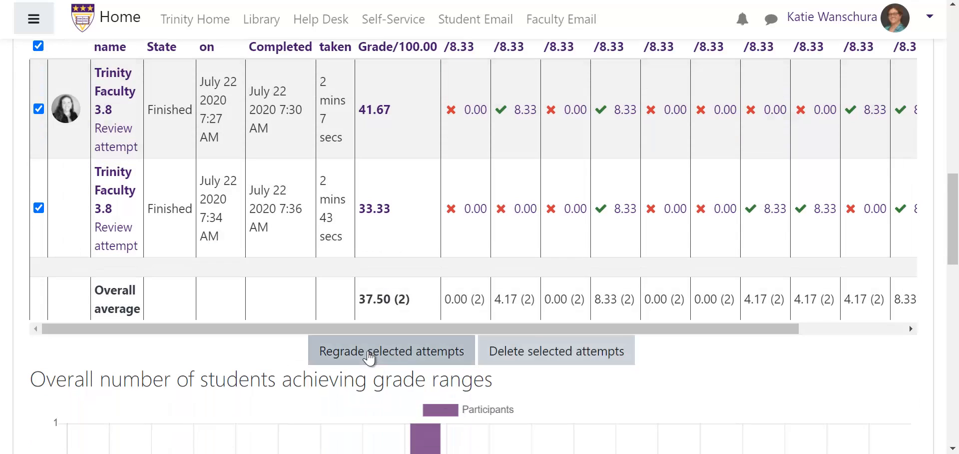
{"action": "left_click", "coordinate": [370, 357]}
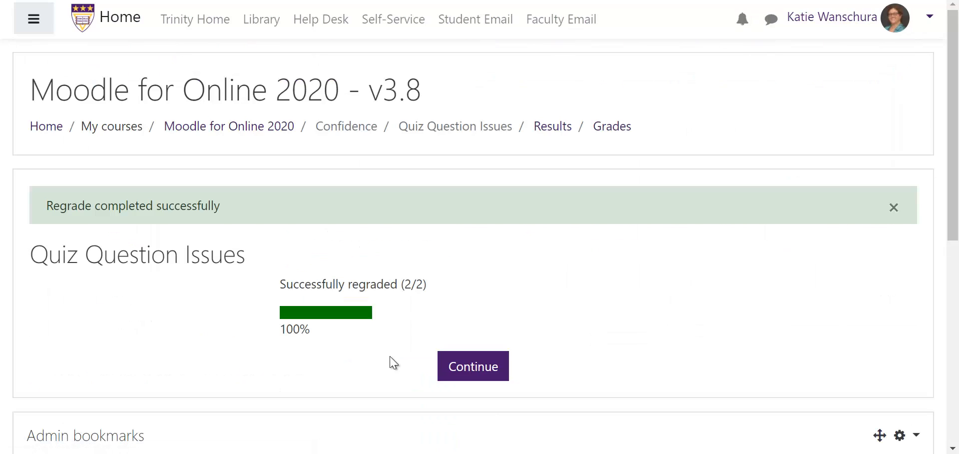
{"action": "left_click", "coordinate": [467, 374]}
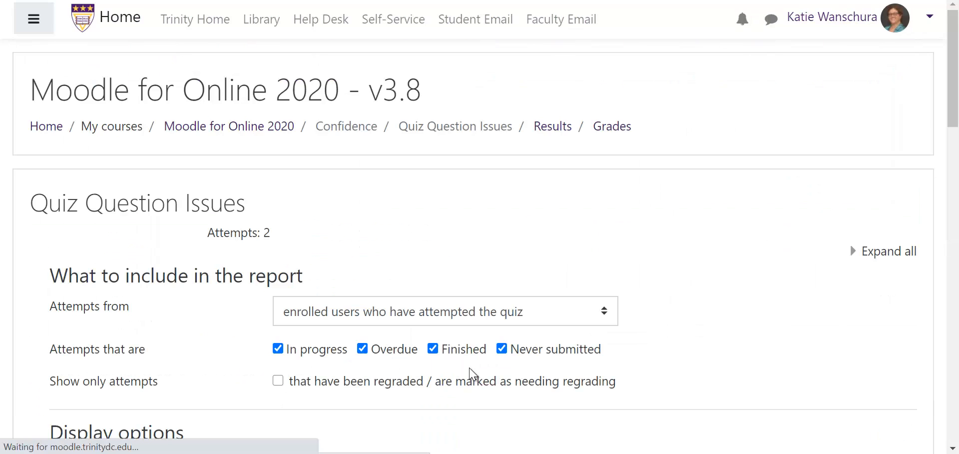
Step: Review the regraded attempt grades in the quiz results table
{"action": "scroll", "coordinate": [849, 381], "scroll_direction": "down", "scroll_amount": 3}
{"action": "scroll", "coordinate": [881, 380], "scroll_direction": "down", "scroll_amount": 10}
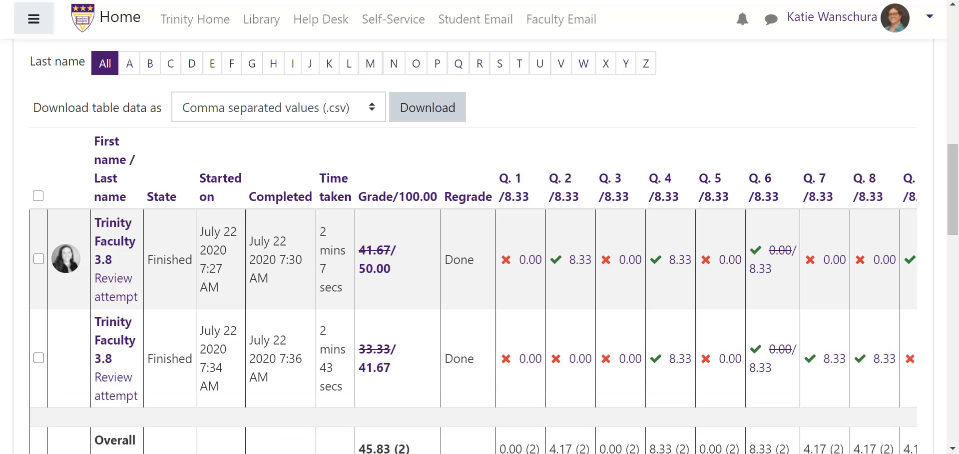
{"action": "mouse_move", "coordinate": [665, 453]}
{"action": "scroll", "coordinate": [725, 118], "scroll_direction": "up", "scroll_amount": 1}
{"action": "scroll", "coordinate": [724, 141], "scroll_direction": "up", "scroll_amount": 10}
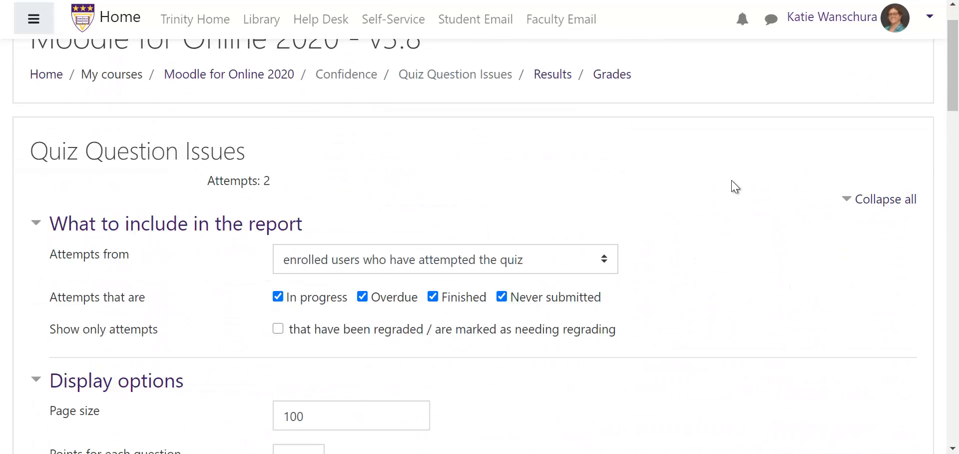
{"action": "scroll", "coordinate": [944, 356], "scroll_direction": "down", "scroll_amount": 12}
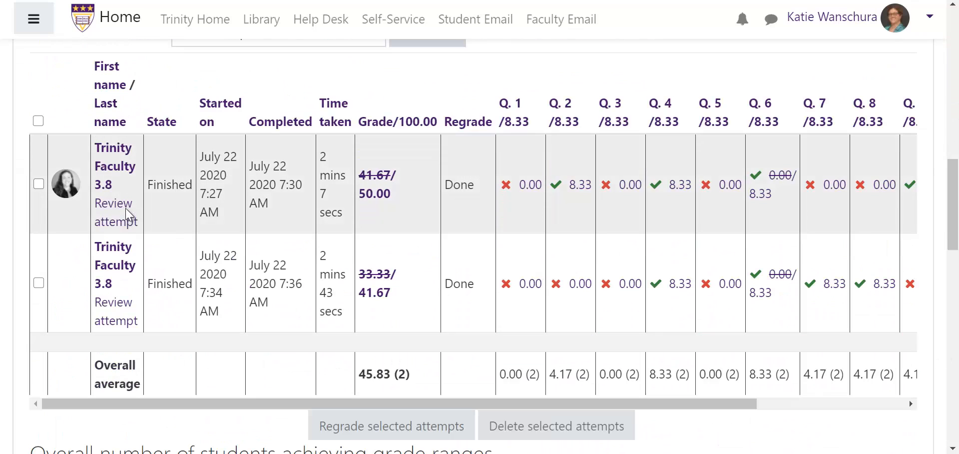
Step: Override the first attempt's Question 5 score to 1 point, save, and close the review window
{"action": "left_click", "coordinate": [730, 194]}
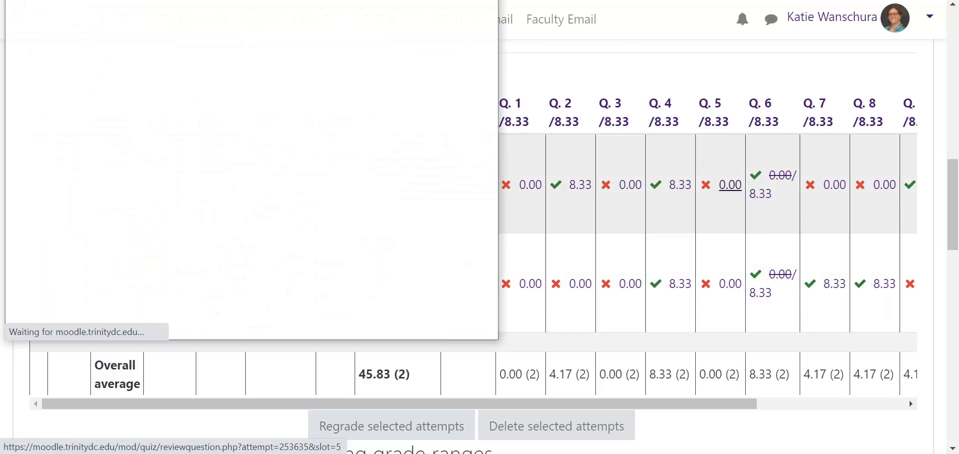
{"action": "left_click_drag", "start_coordinate": [280, 16], "coordinate": [543, 24]}
{"action": "scroll", "coordinate": [566, 168], "scroll_direction": "down", "scroll_amount": 7}
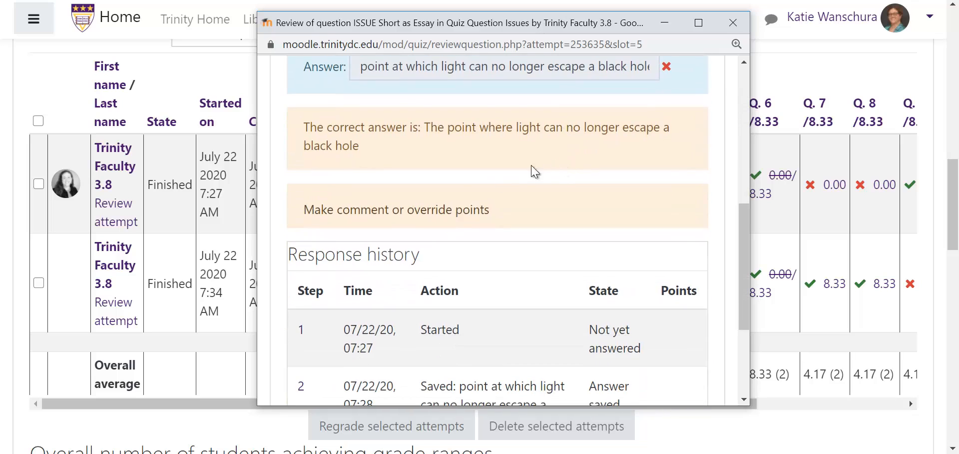
{"action": "left_click", "coordinate": [391, 216]}
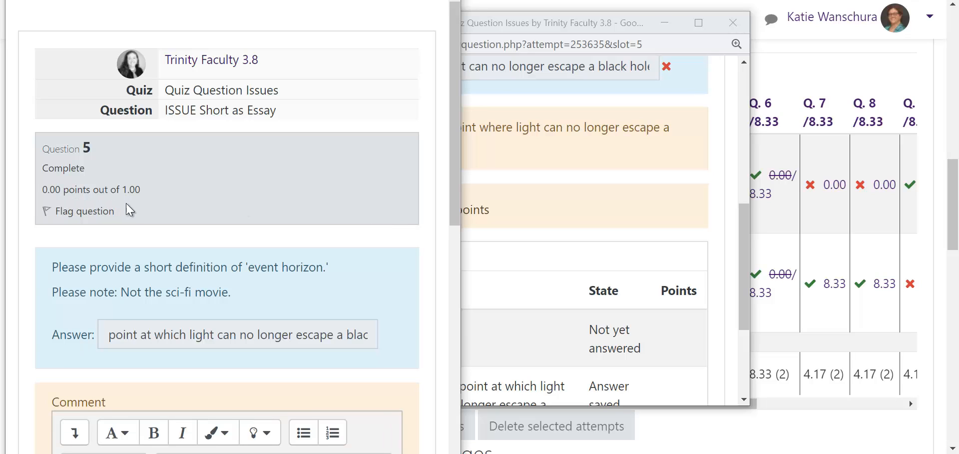
{"action": "scroll", "coordinate": [132, 200], "scroll_direction": "down", "scroll_amount": 8}
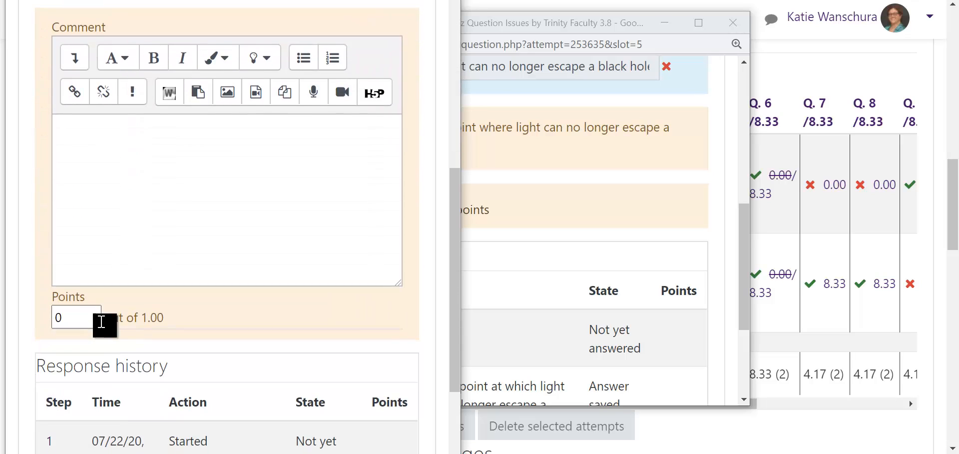
{"action": "double_click", "coordinate": [95, 317]}
{"action": "scroll", "coordinate": [122, 422], "scroll_direction": "down", "scroll_amount": 4}
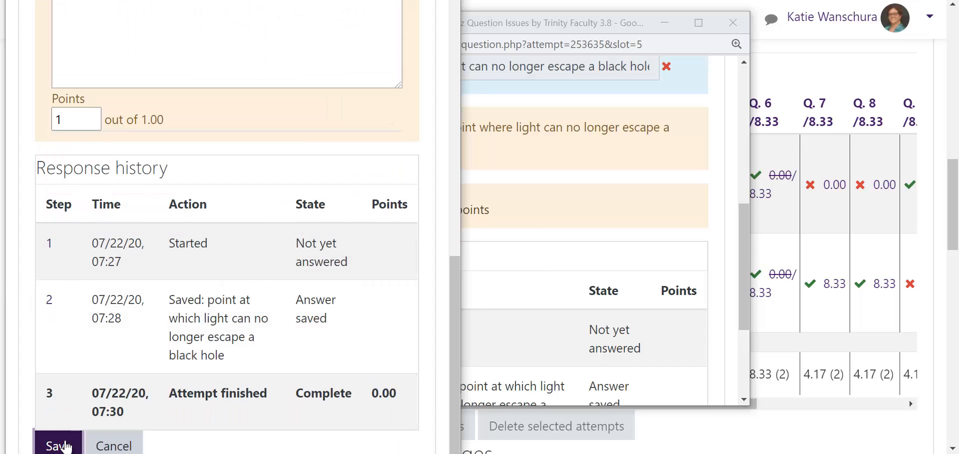
{"action": "left_click", "coordinate": [62, 445]}
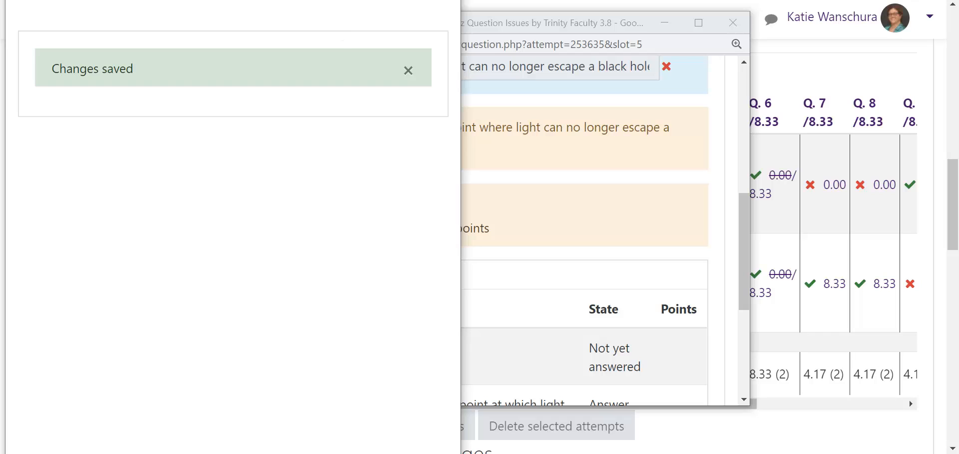
{"action": "scroll", "coordinate": [438, 212], "scroll_direction": "down", "scroll_amount": 5}
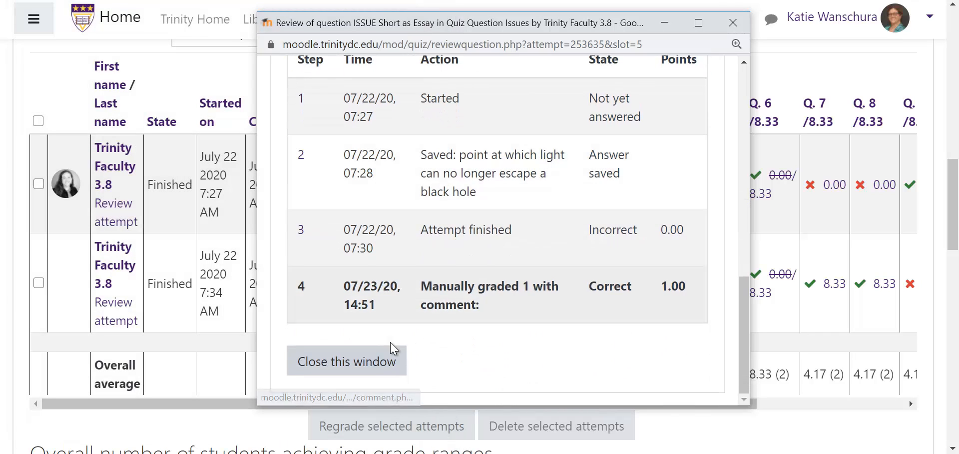
{"action": "left_click", "coordinate": [376, 356]}
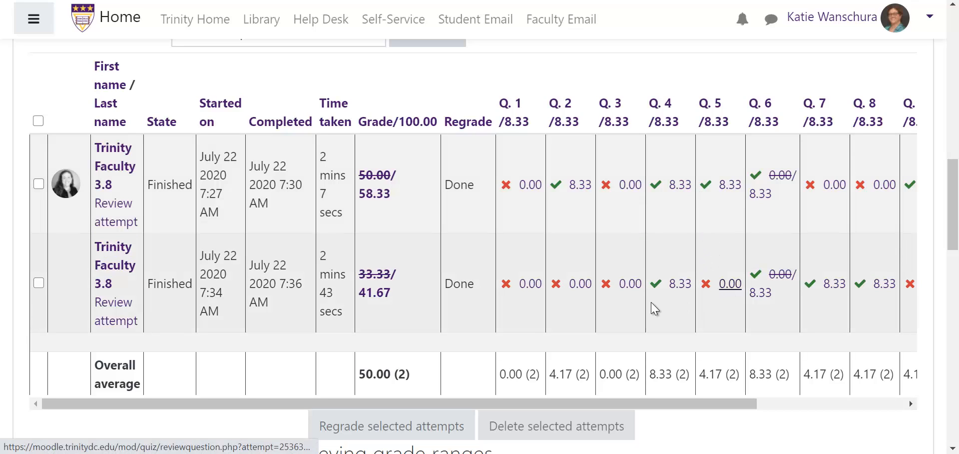
Step: Open the second attempt's review and scroll through its responses to Question 5
{"action": "left_click", "coordinate": [126, 321]}
{"action": "scroll", "coordinate": [596, 300], "scroll_direction": "down", "scroll_amount": 2}
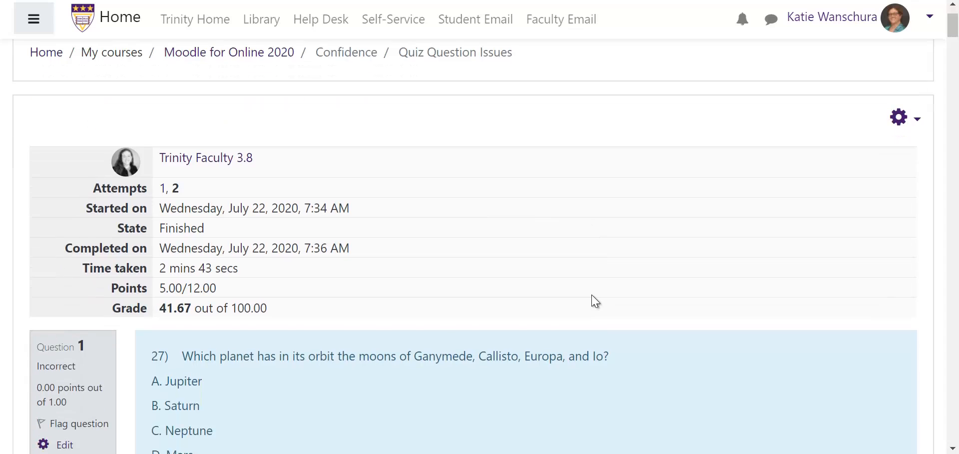
{"action": "scroll", "coordinate": [595, 300], "scroll_direction": "down", "scroll_amount": 20}
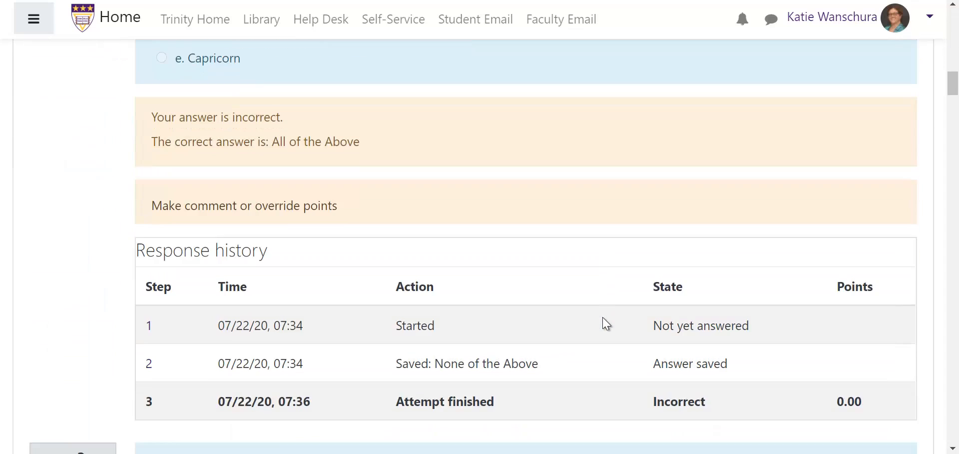
{"action": "scroll", "coordinate": [606, 324], "scroll_direction": "down", "scroll_amount": 20}
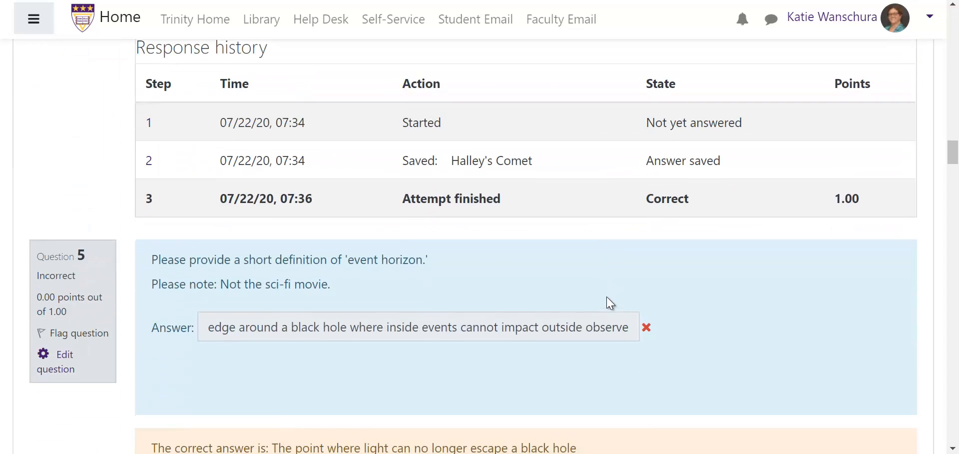
{"action": "scroll", "coordinate": [607, 300], "scroll_direction": "down", "scroll_amount": 5}
{"action": "scroll", "coordinate": [602, 293], "scroll_direction": "up", "scroll_amount": 1}
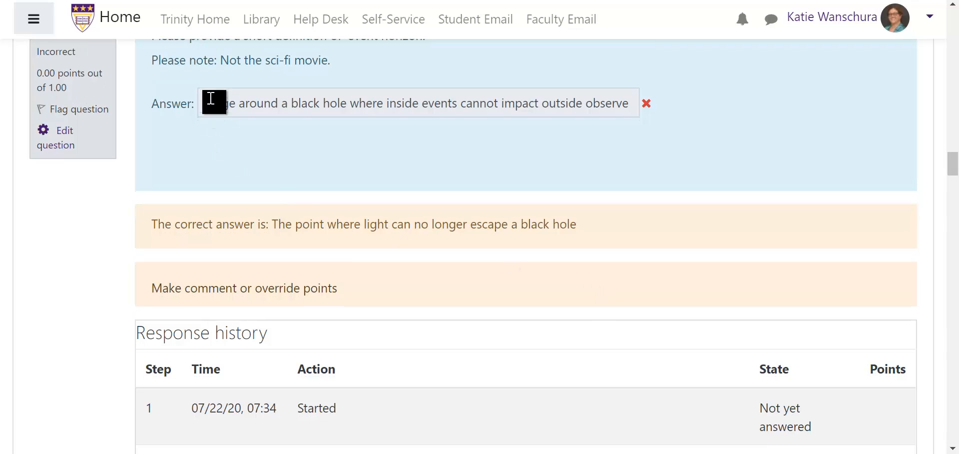
Step: Override Question 5's points to 1 in the second attempt and save the change
{"action": "left_click", "coordinate": [249, 287]}
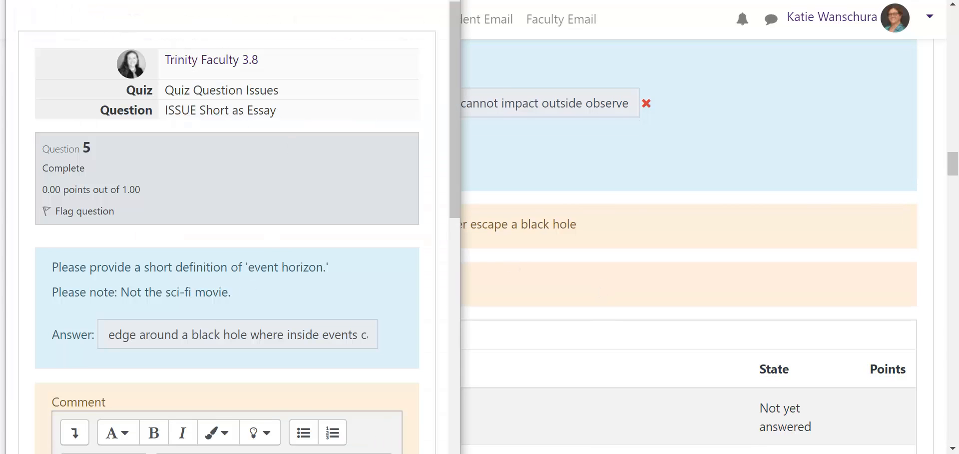
{"action": "left_click_drag", "start_coordinate": [261, 0], "coordinate": [293, 5]}
{"action": "scroll", "coordinate": [274, 181], "scroll_direction": "down", "scroll_amount": 5}
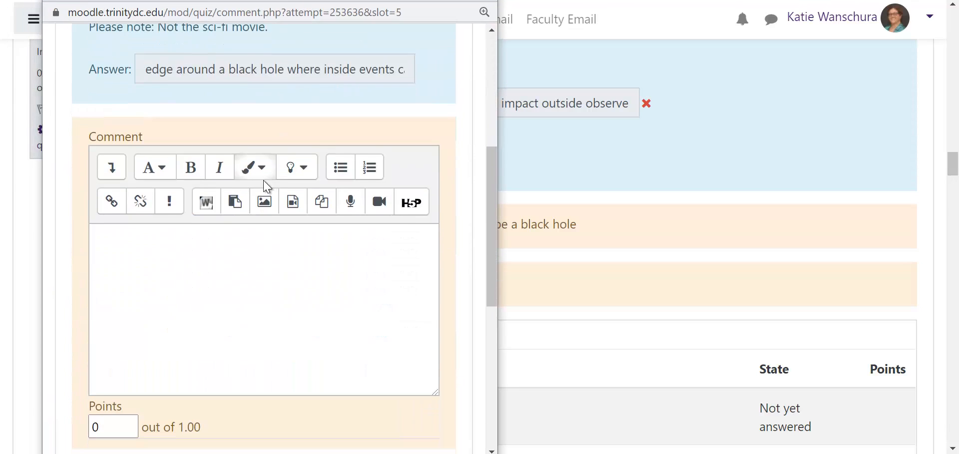
{"action": "scroll", "coordinate": [268, 187], "scroll_direction": "down", "scroll_amount": 2}
{"action": "double_click", "coordinate": [133, 351]}
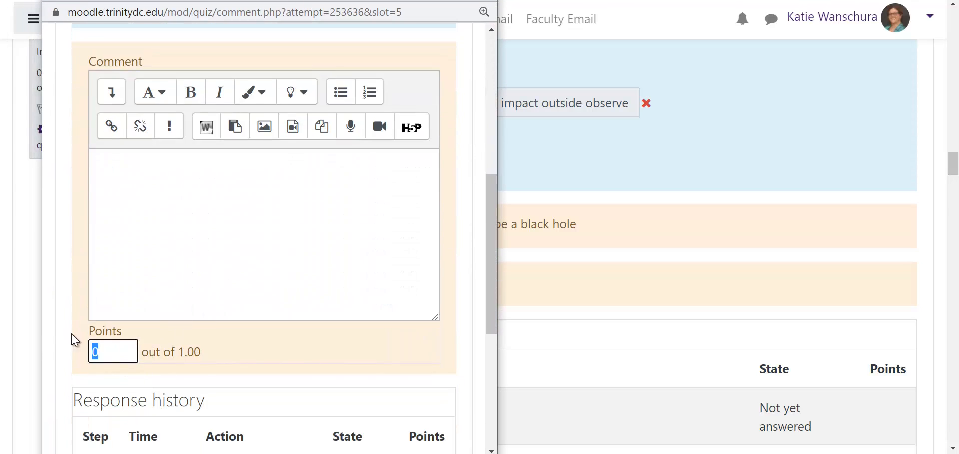
{"action": "type", "text": "1"}
{"action": "scroll", "coordinate": [82, 329], "scroll_direction": "down", "scroll_amount": 6}
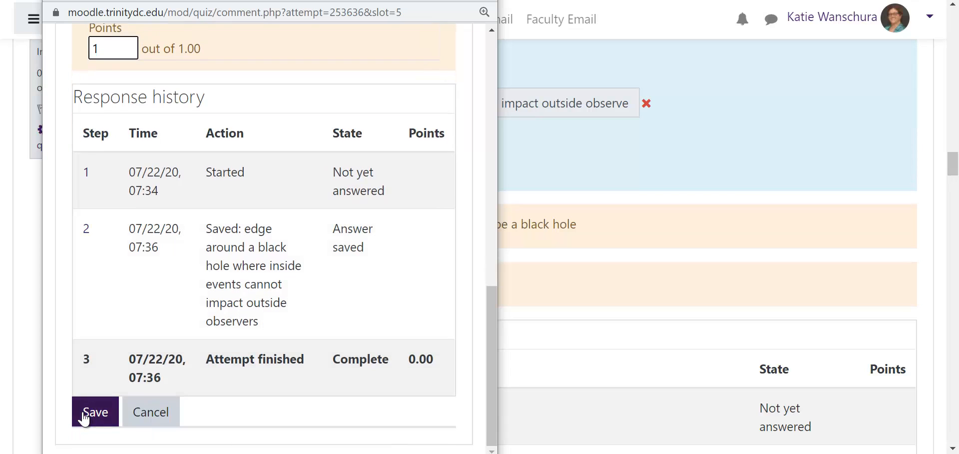
{"action": "left_click", "coordinate": [94, 412]}
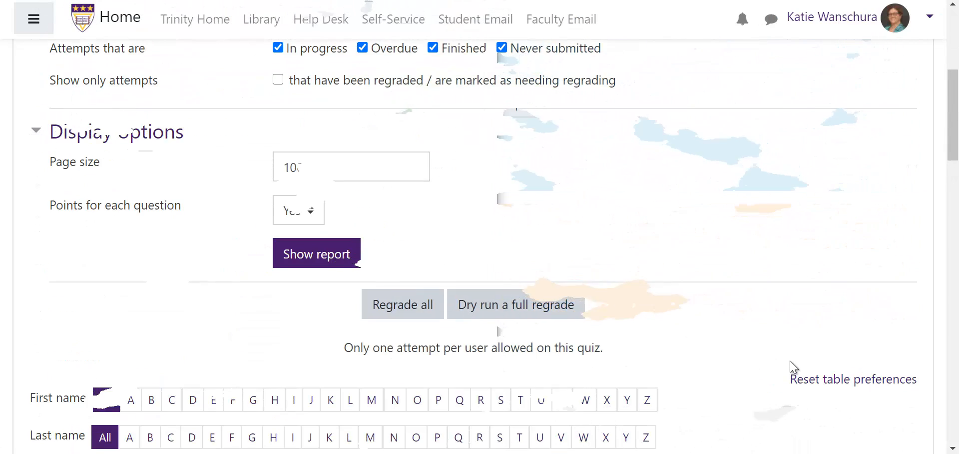
{"action": "scroll", "coordinate": [794, 367], "scroll_direction": "down", "scroll_amount": 10}
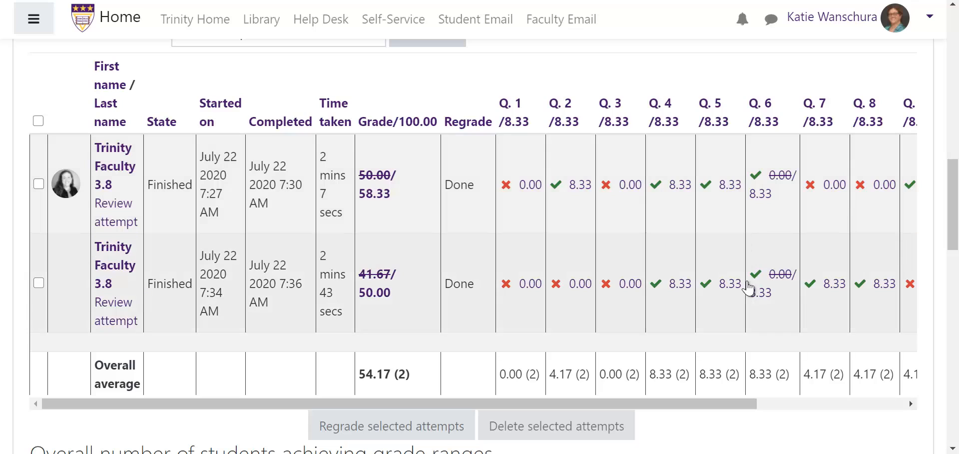